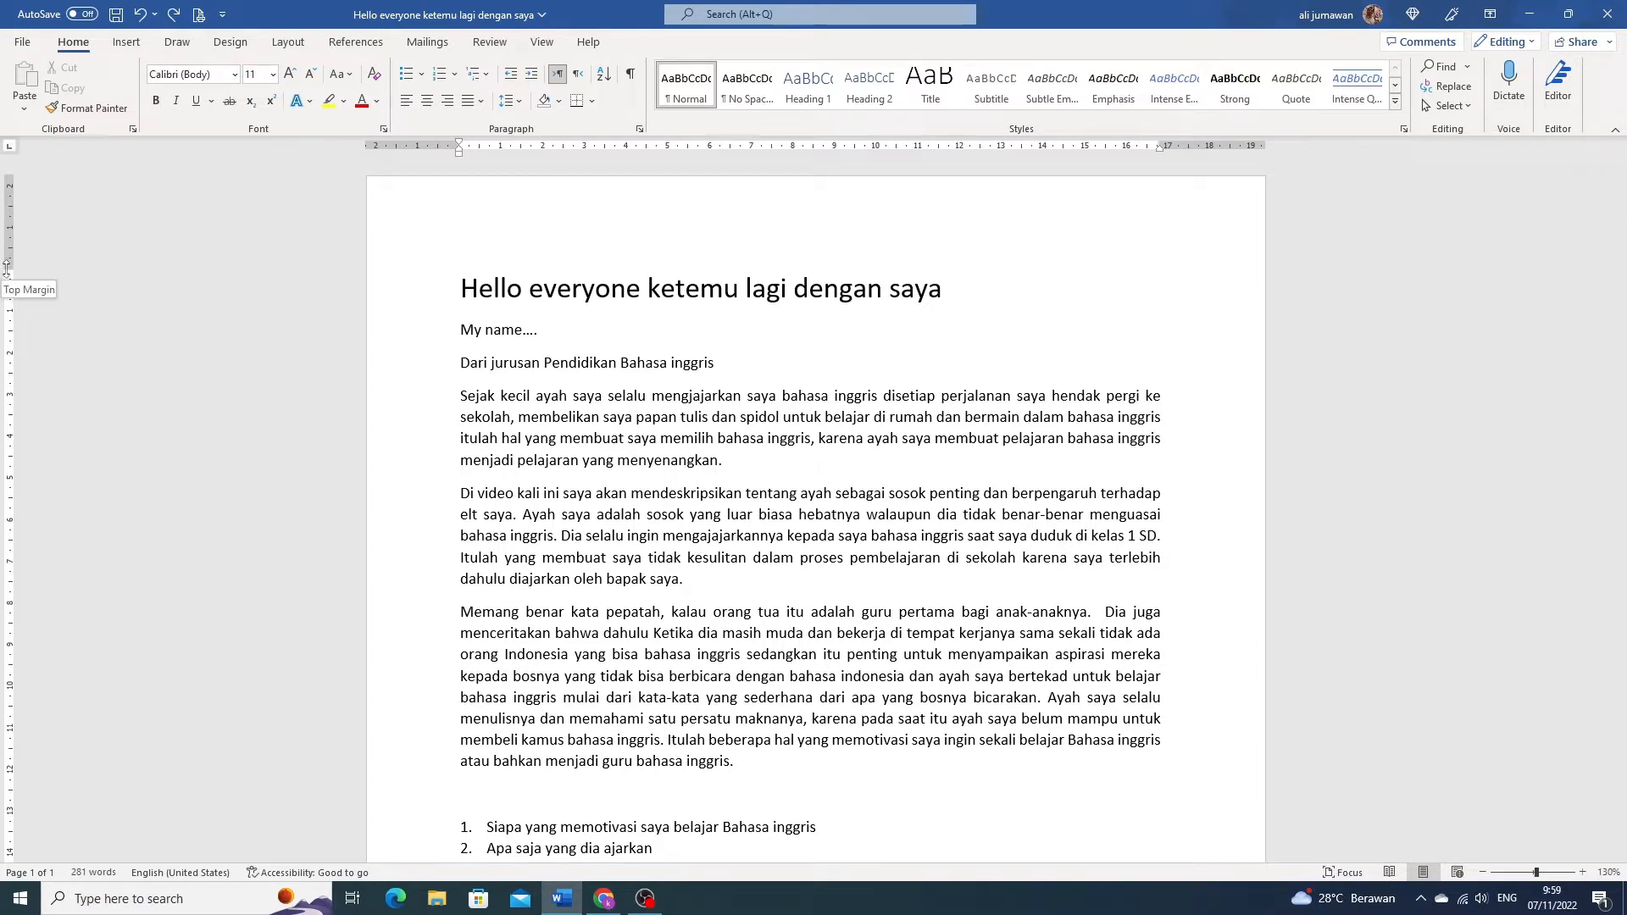
- Reduce the page's top margin by about 0.5 cm on the vertical ruler
left_click_drag(6, 267, 7, 267)
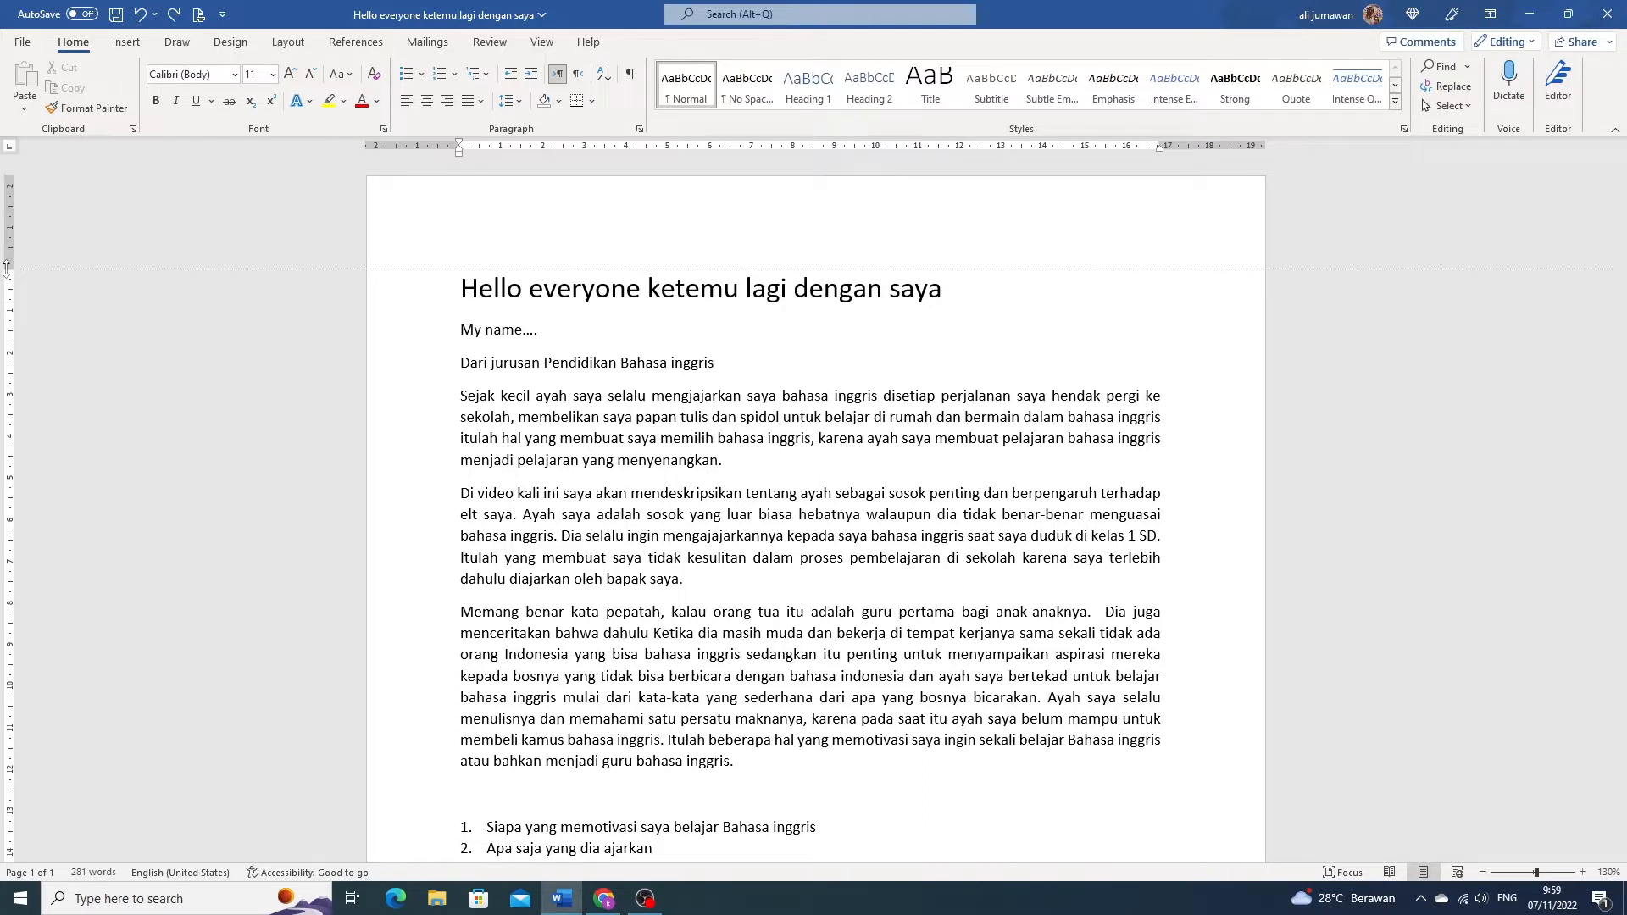
mouse_move(6, 268)
left_mouse_down()
mouse_move(16, 217)
mouse_move(32, 336)
mouse_move(22, 258)
left_mouse_up()
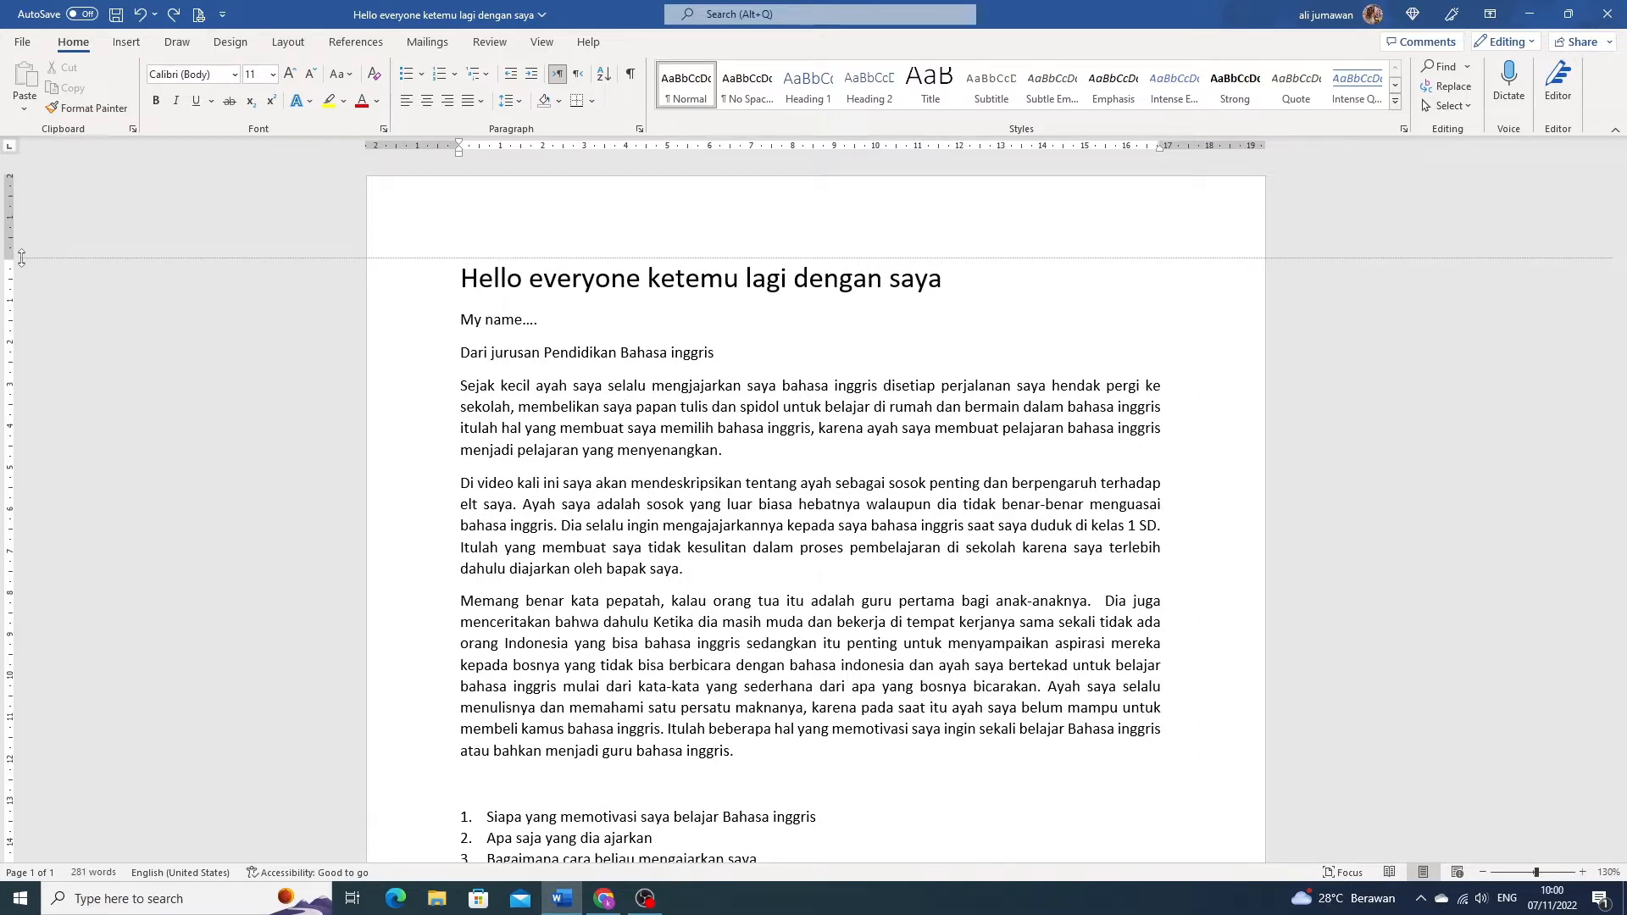
mouse_move(21, 259)
left_mouse_down()
mouse_move(24, 241)
mouse_move(12, 249)
left_mouse_up()
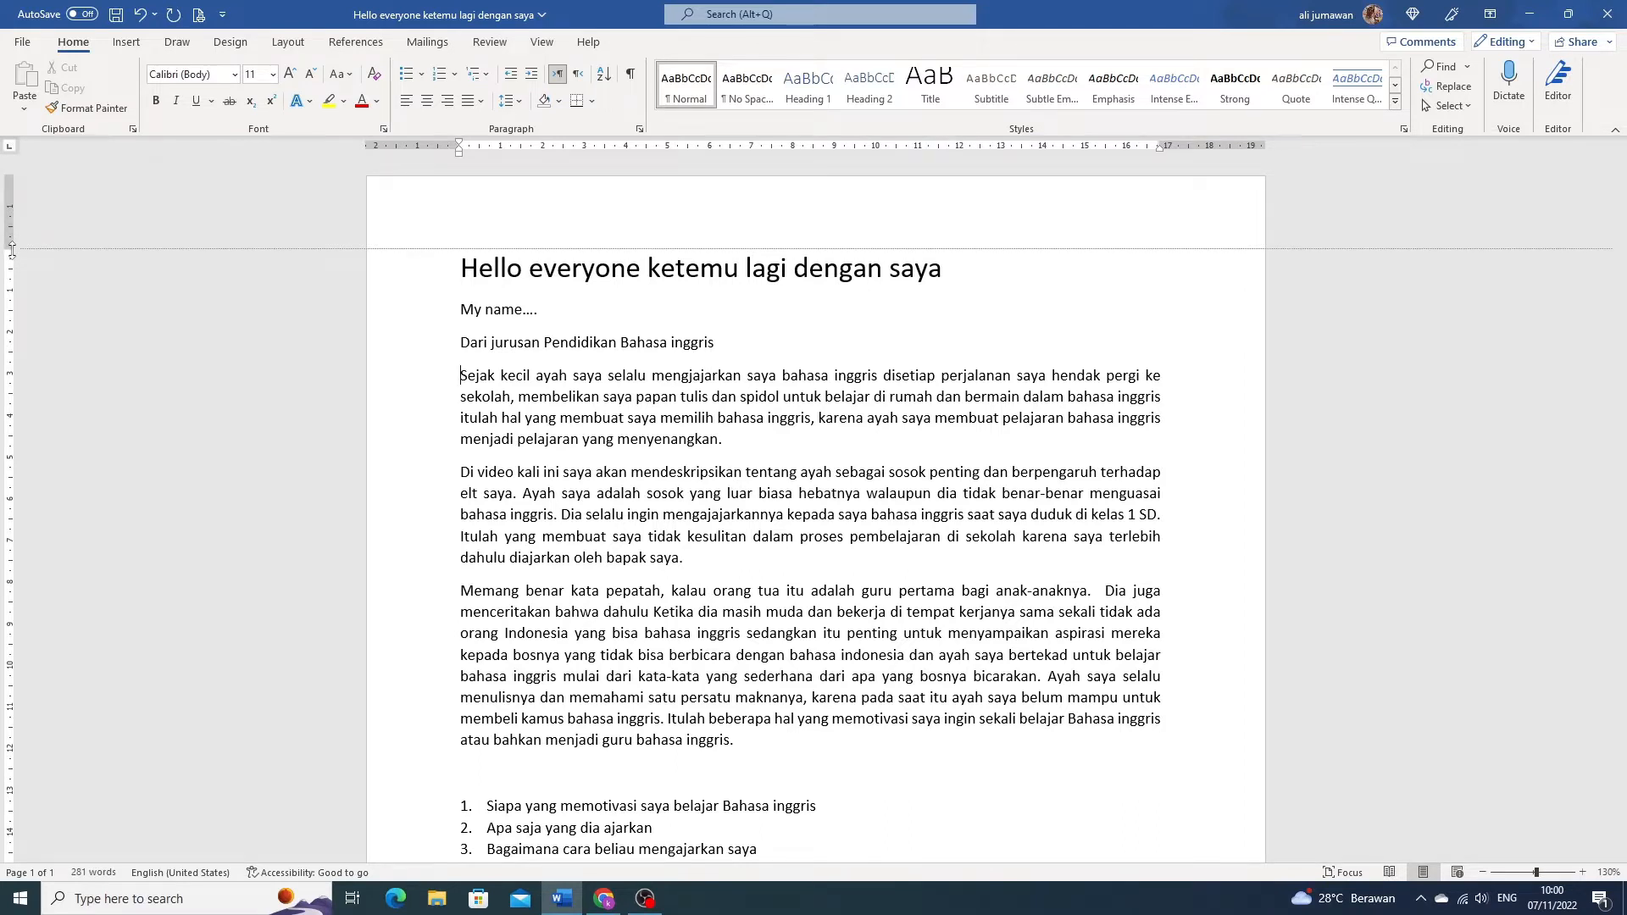
mouse_move(11, 250)
left_mouse_down()
mouse_move(12, 234)
mouse_move(12, 249)
left_mouse_up()
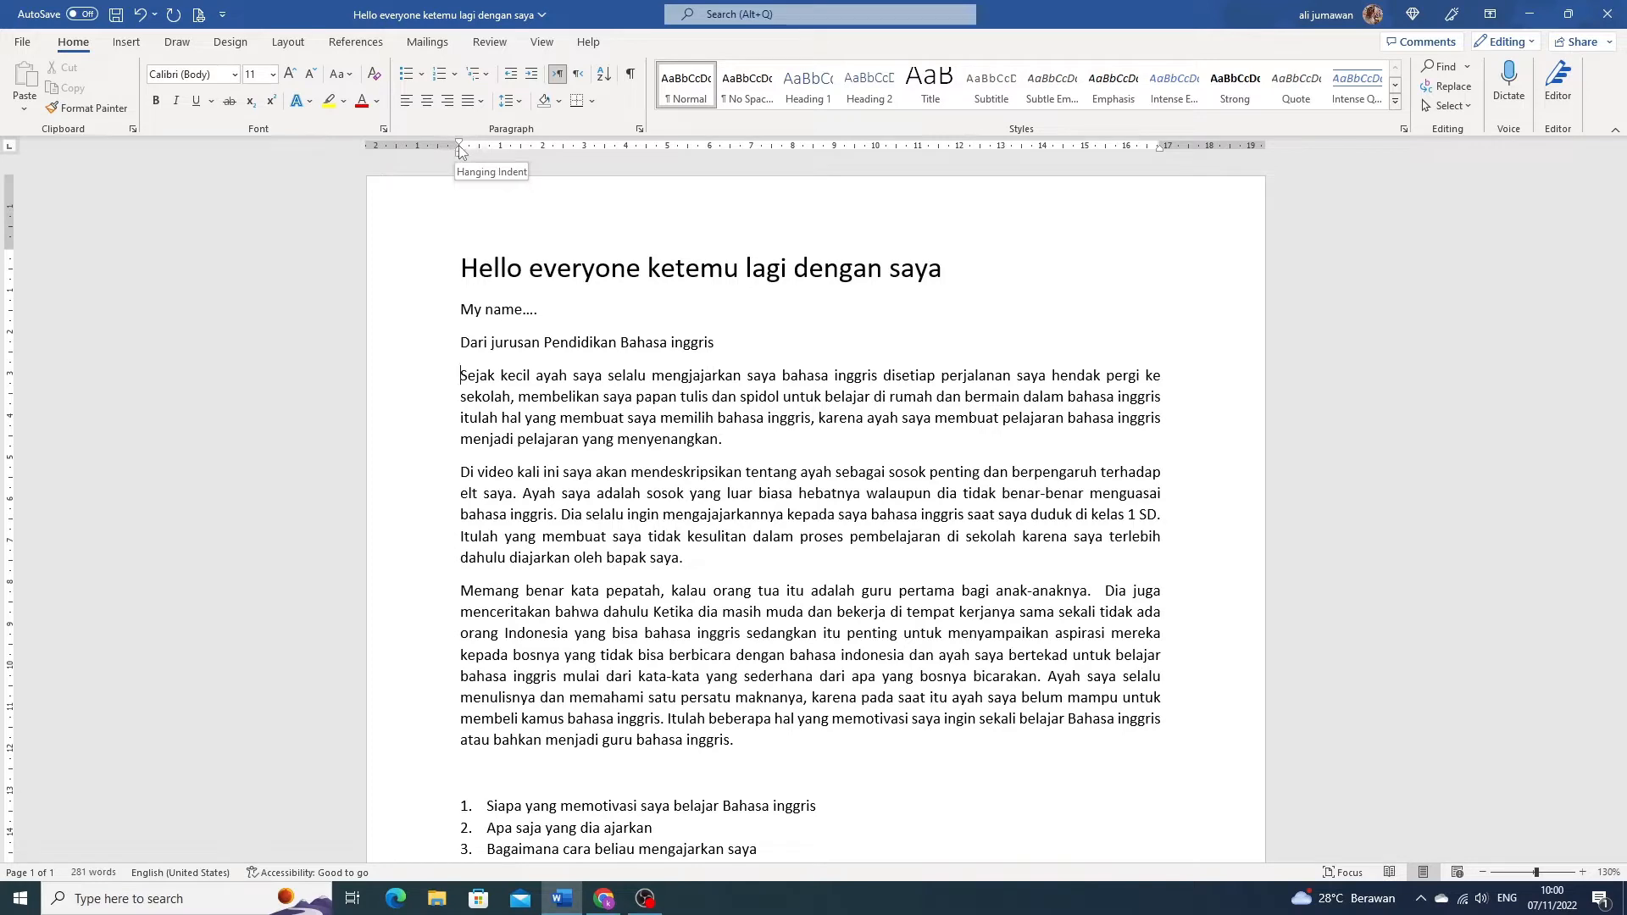
- Reduce the page's left margin by about 0.5 cm on the horizontal ruler
left_click_drag(458, 144, 450, 144)
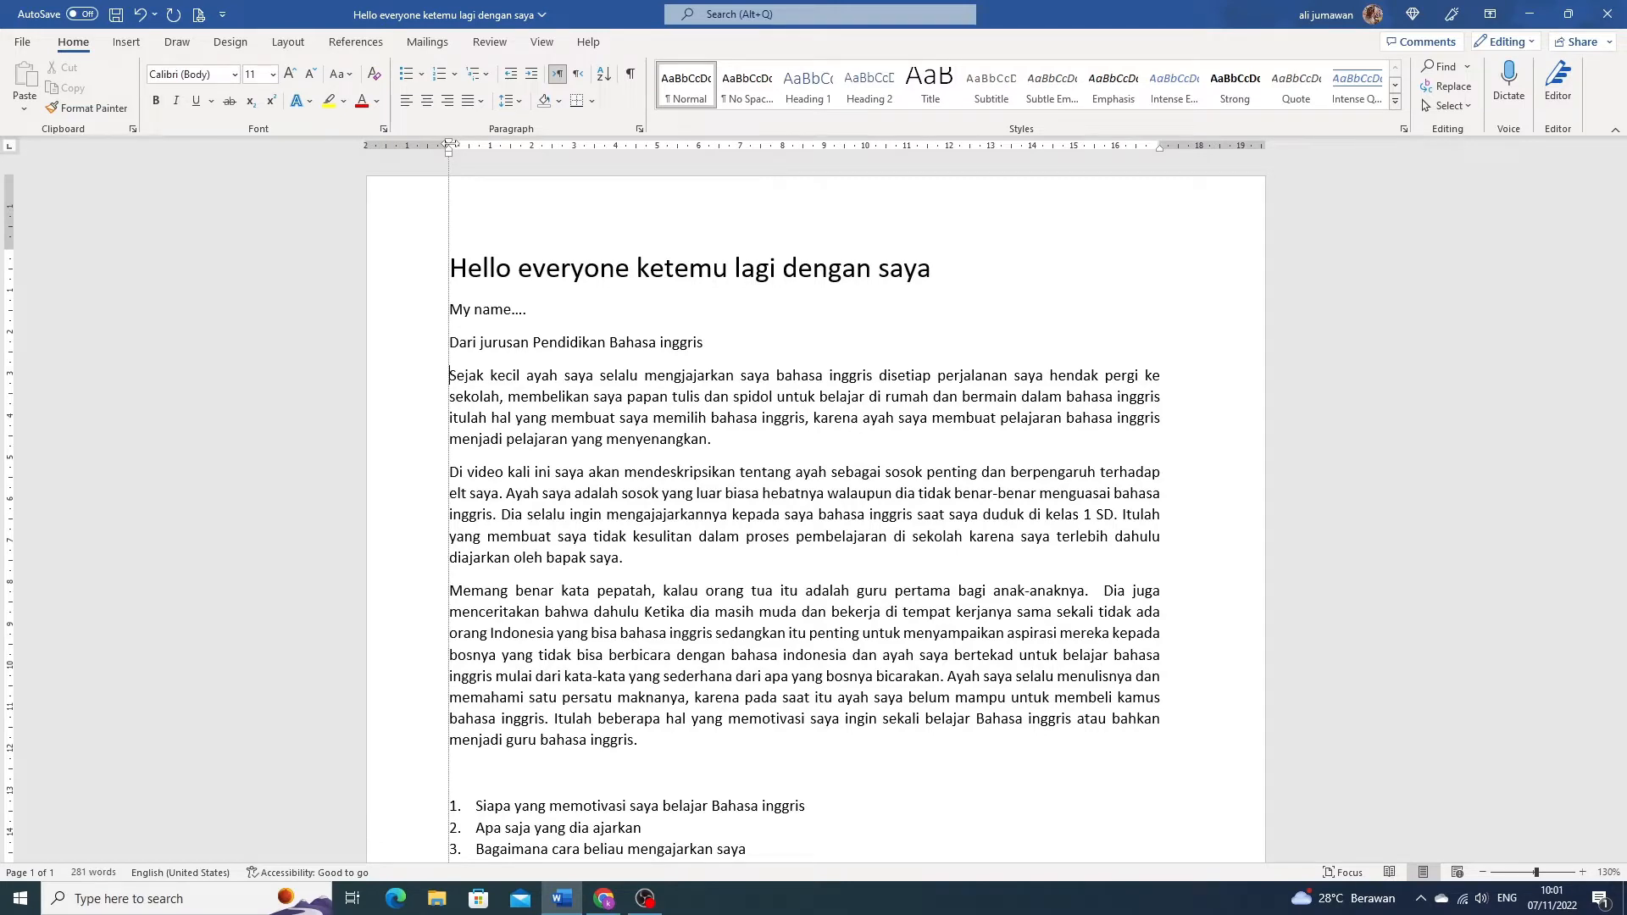
mouse_move(449, 145)
left_mouse_down()
mouse_move(428, 148)
mouse_move(480, 156)
mouse_move(423, 160)
mouse_move(455, 161)
left_mouse_up()
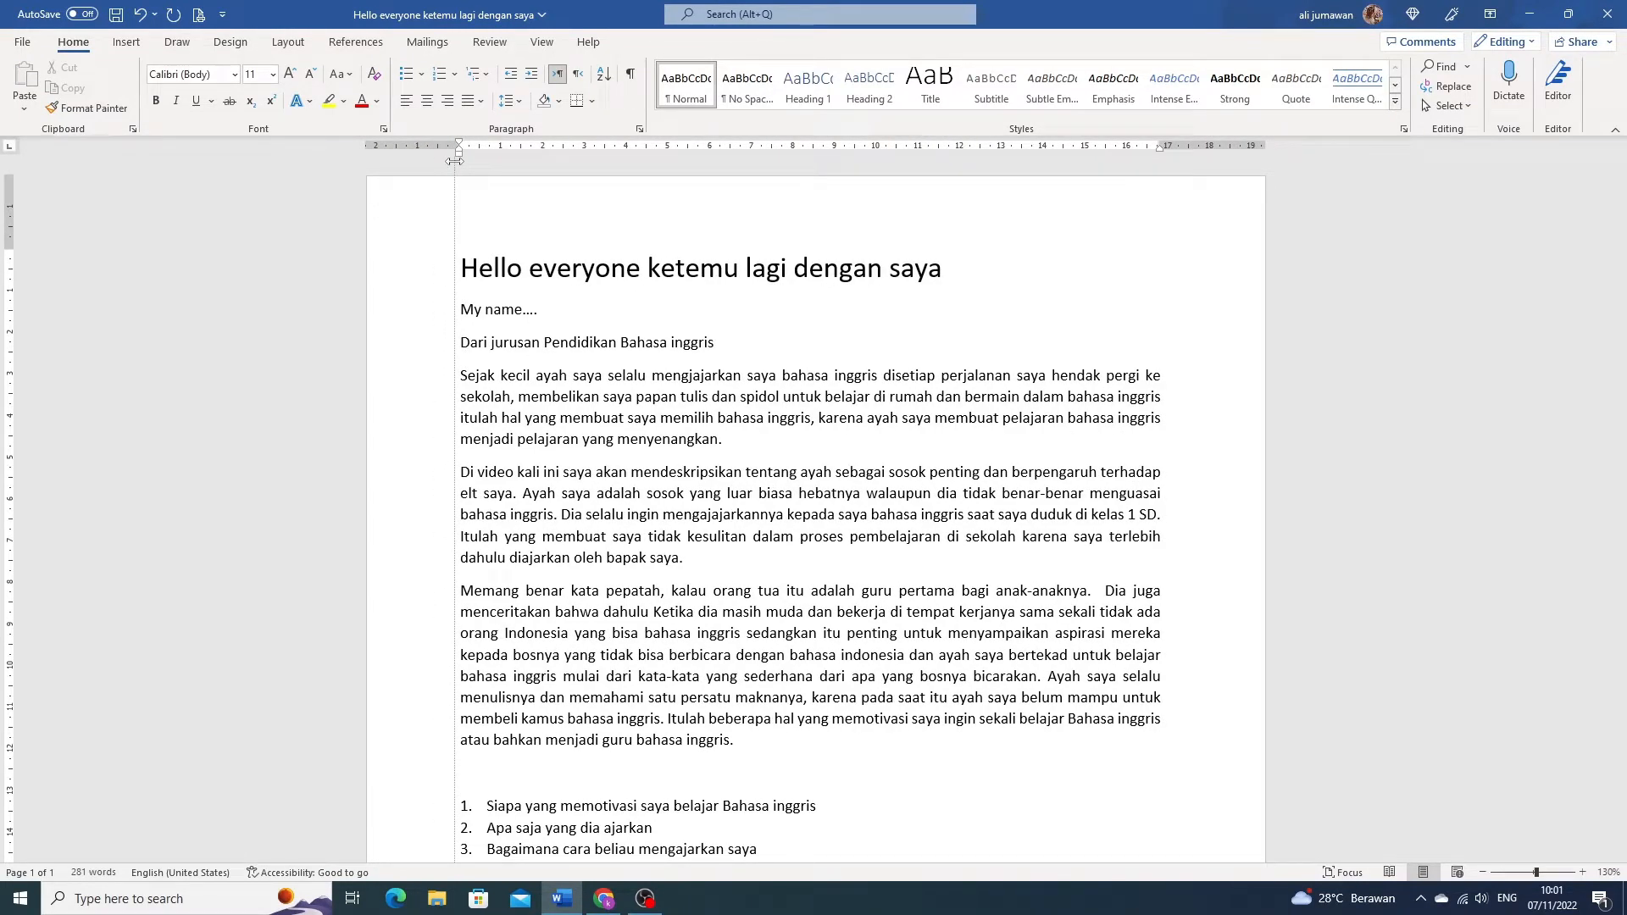
mouse_move(455, 161)
left_mouse_down()
mouse_move(500, 167)
mouse_move(405, 172)
left_mouse_up()
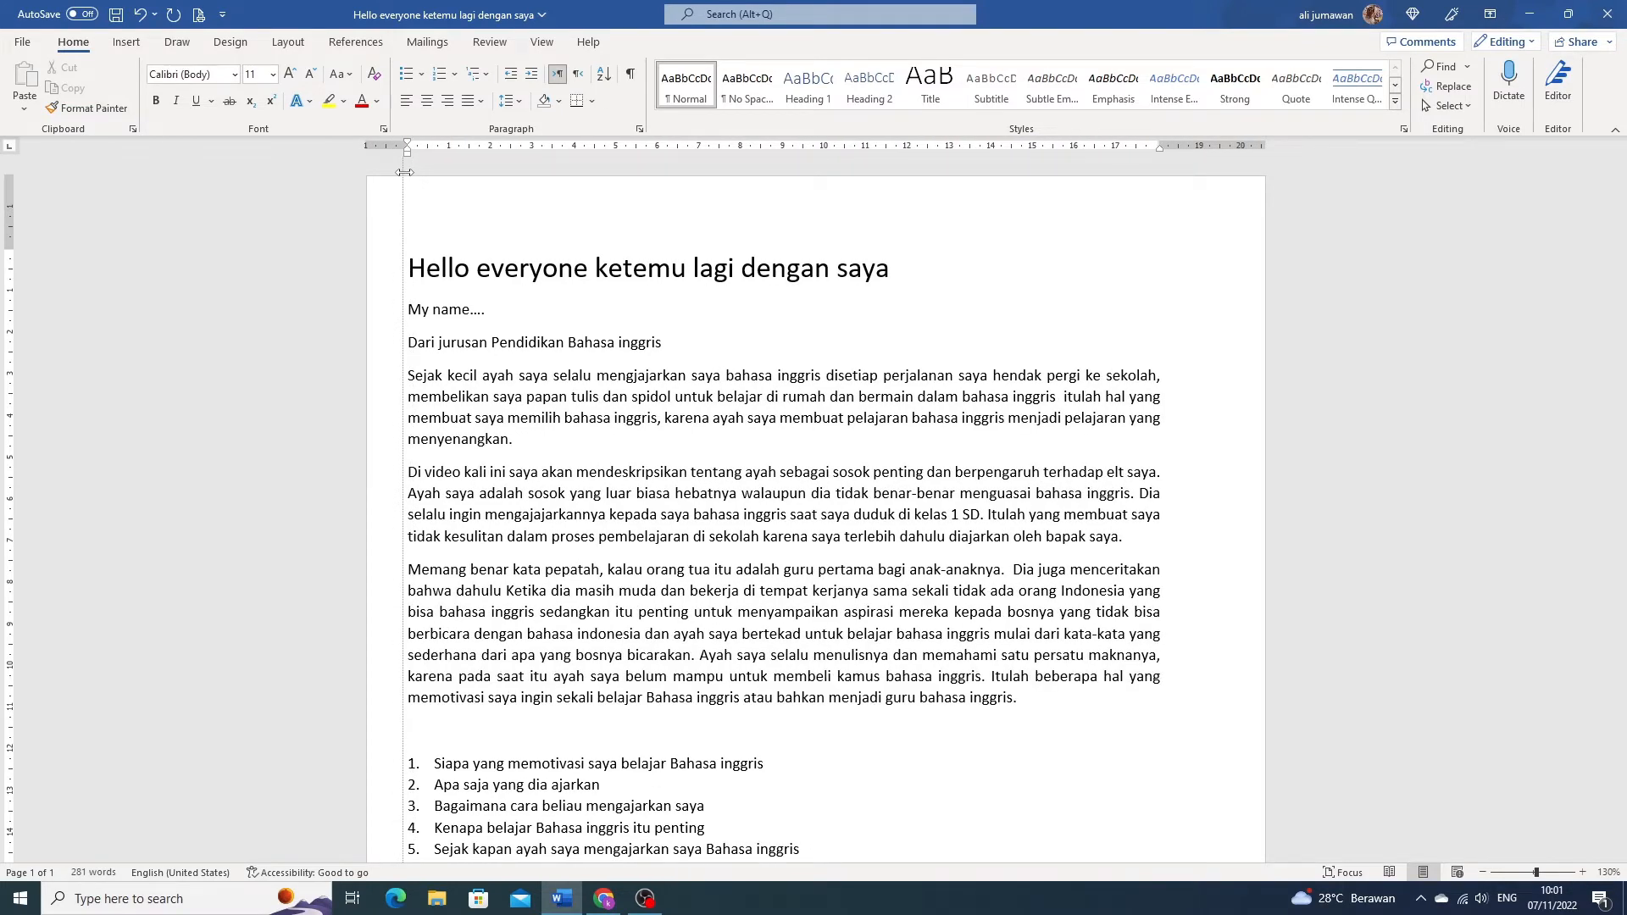
left_click_drag(405, 172, 437, 168)
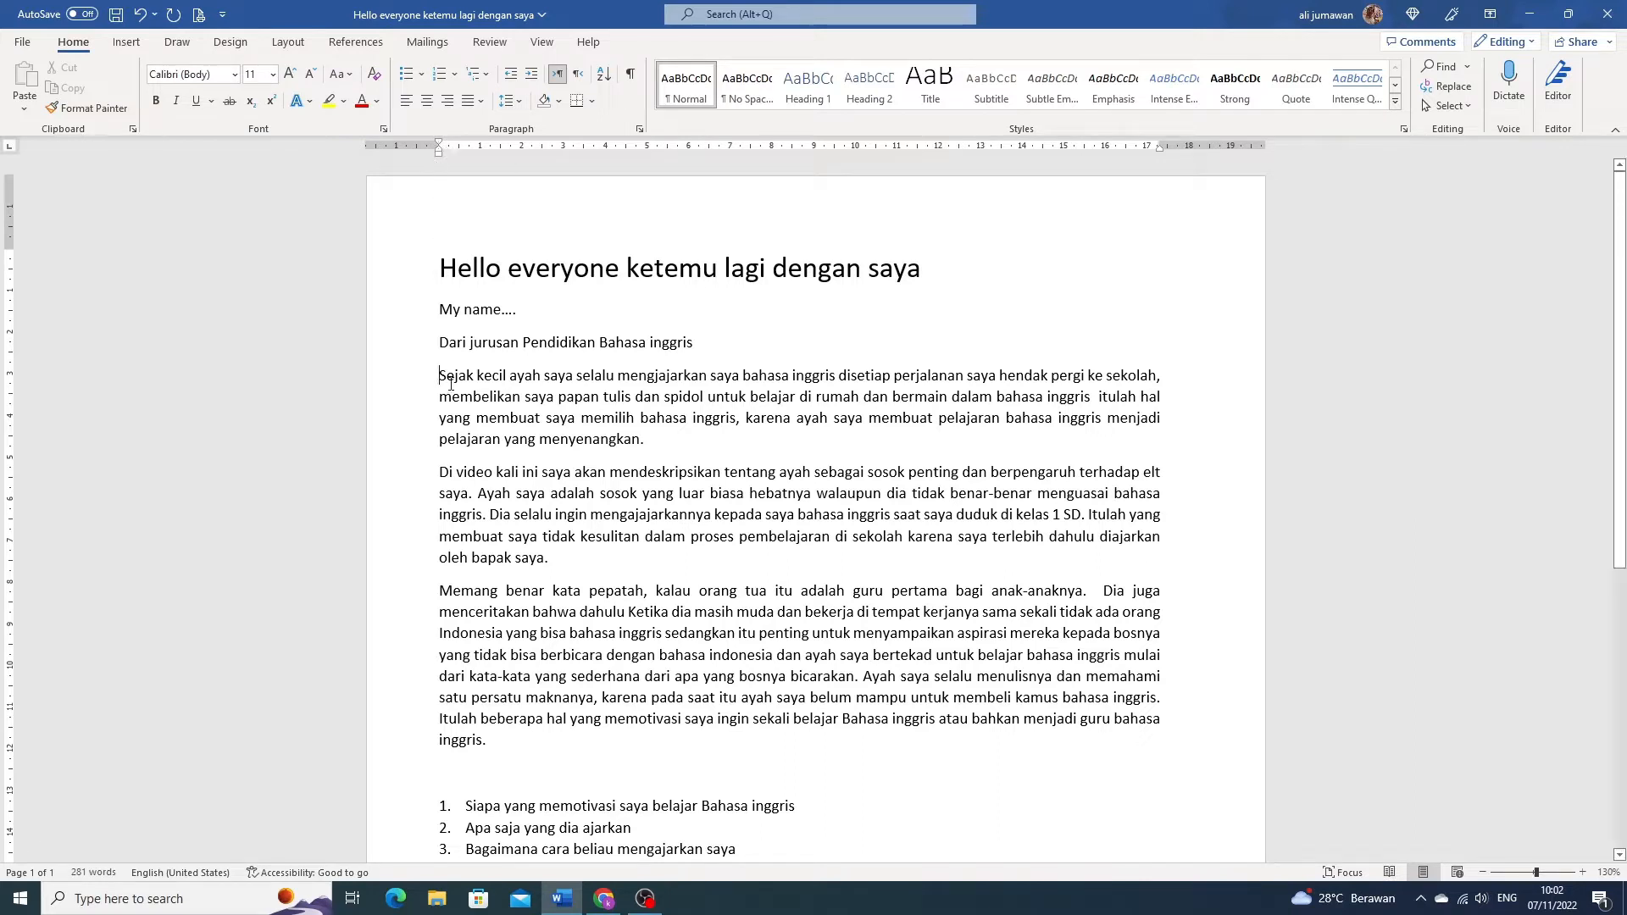
- Give the three body paragraphs a first-line indent of about 1.25 cm
left_click_drag(440, 375, 500, 742)
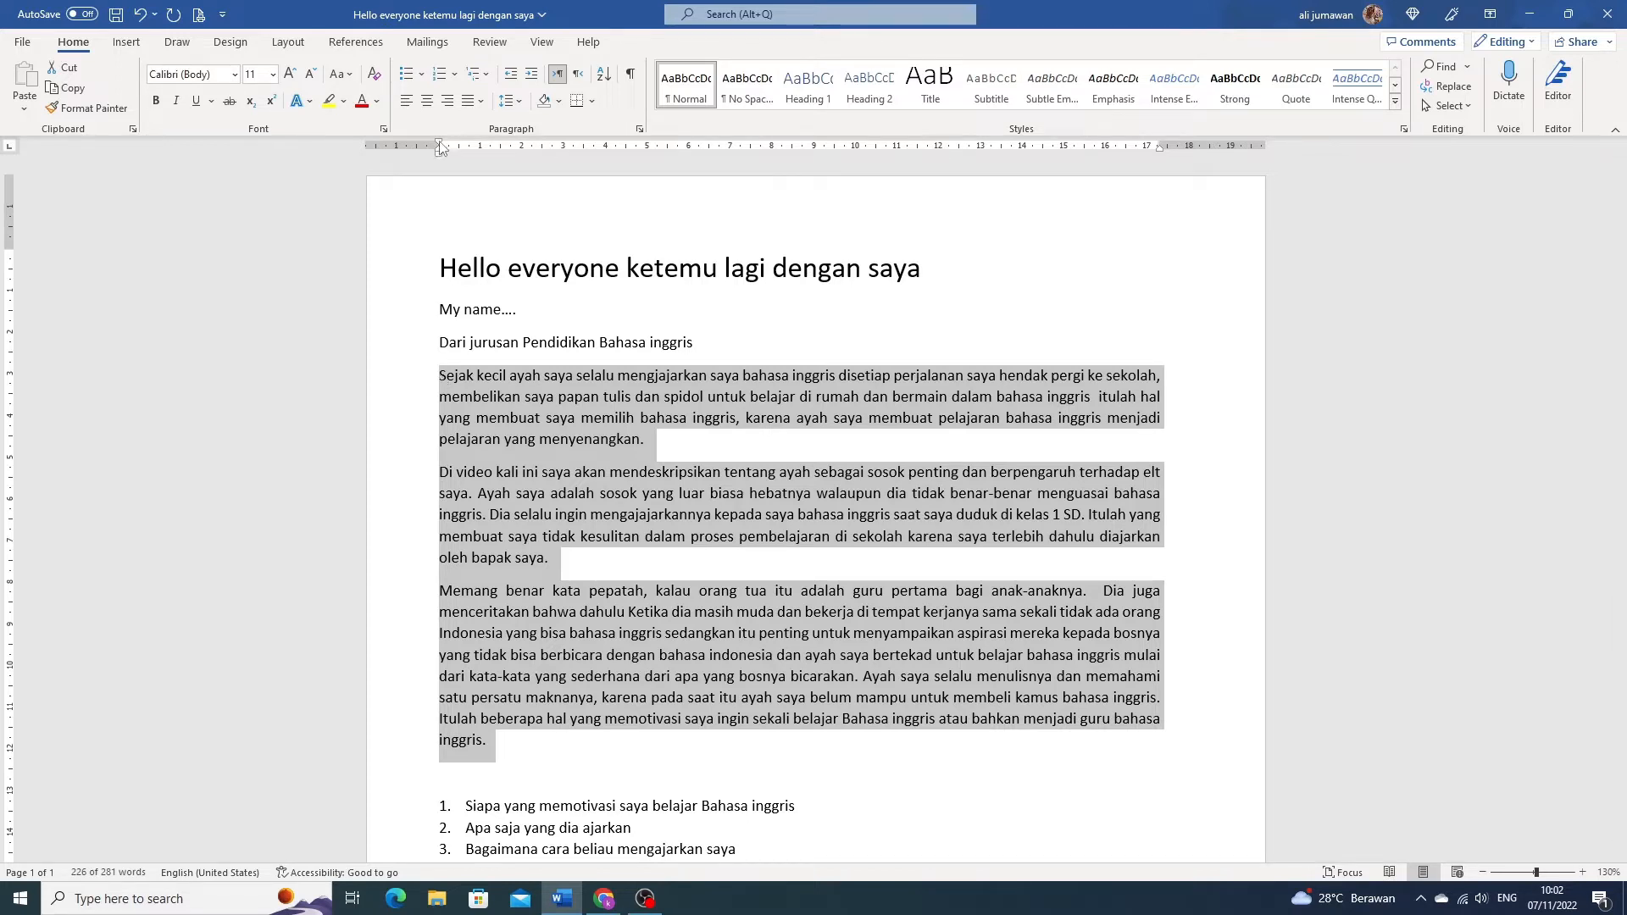
left_click_drag(441, 148, 441, 148)
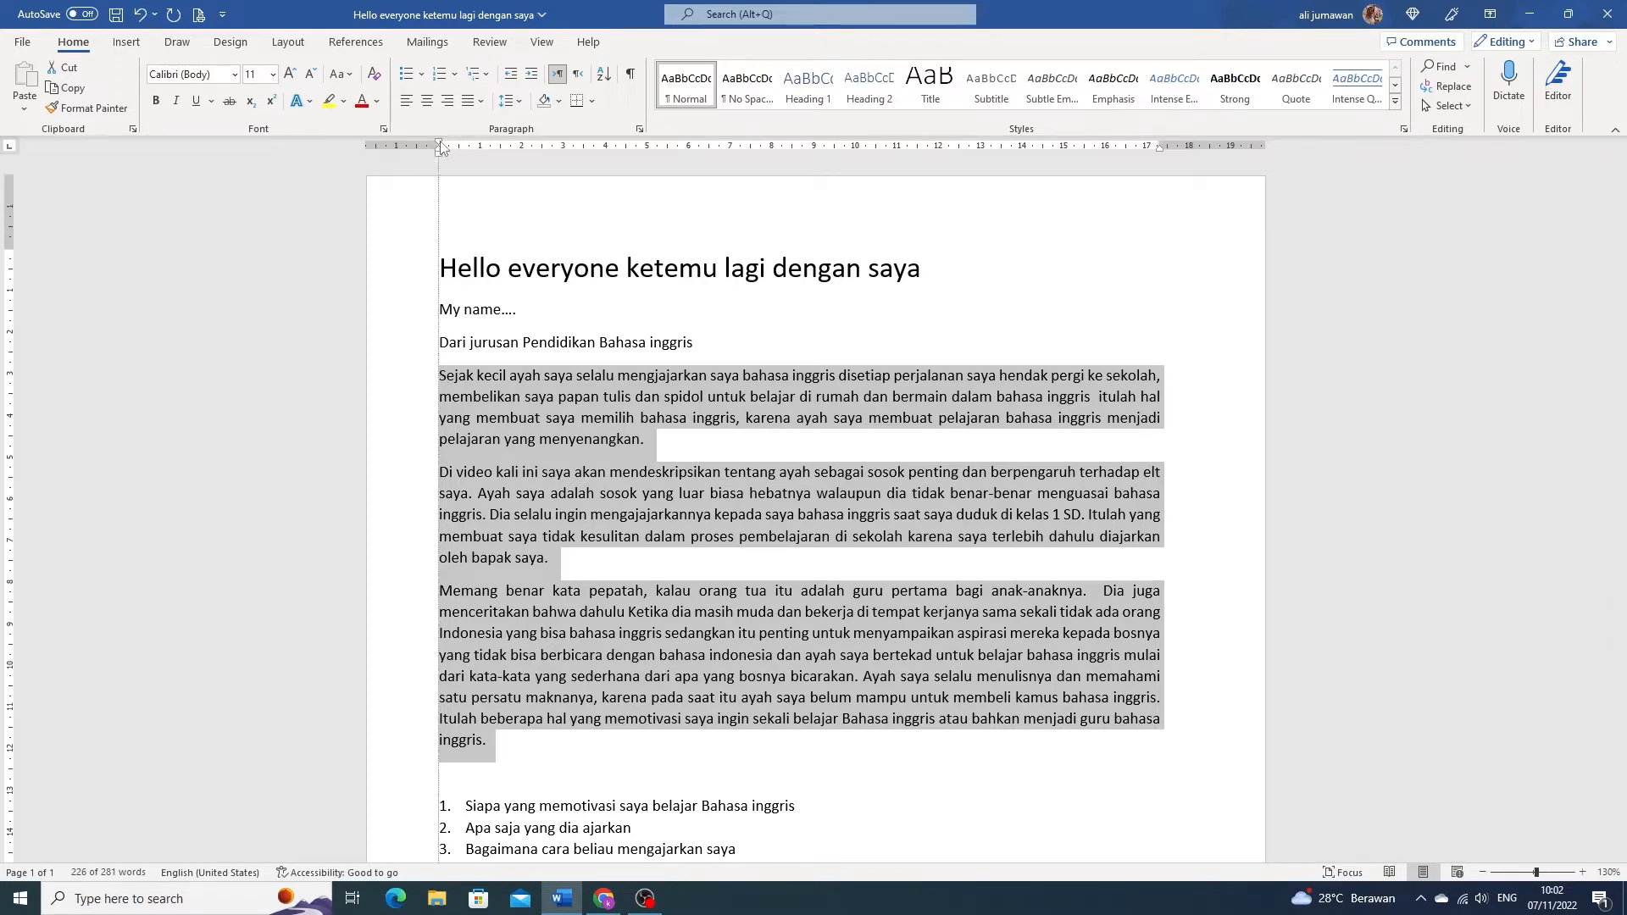
left_click_drag(441, 147, 496, 149)
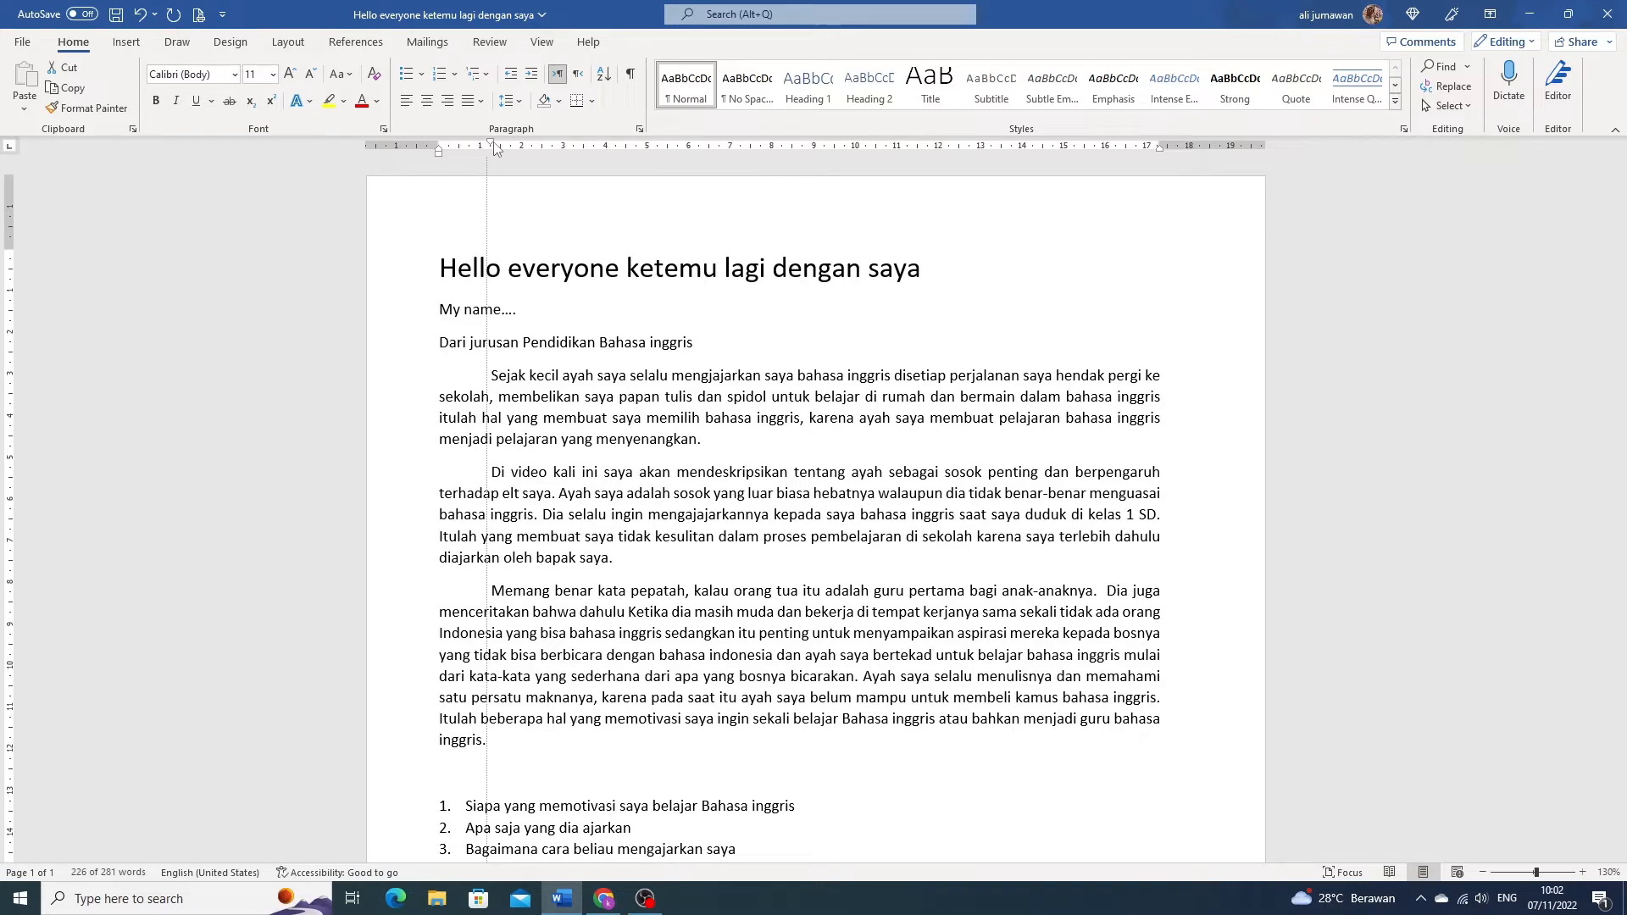
left_click_drag(496, 149, 495, 149)
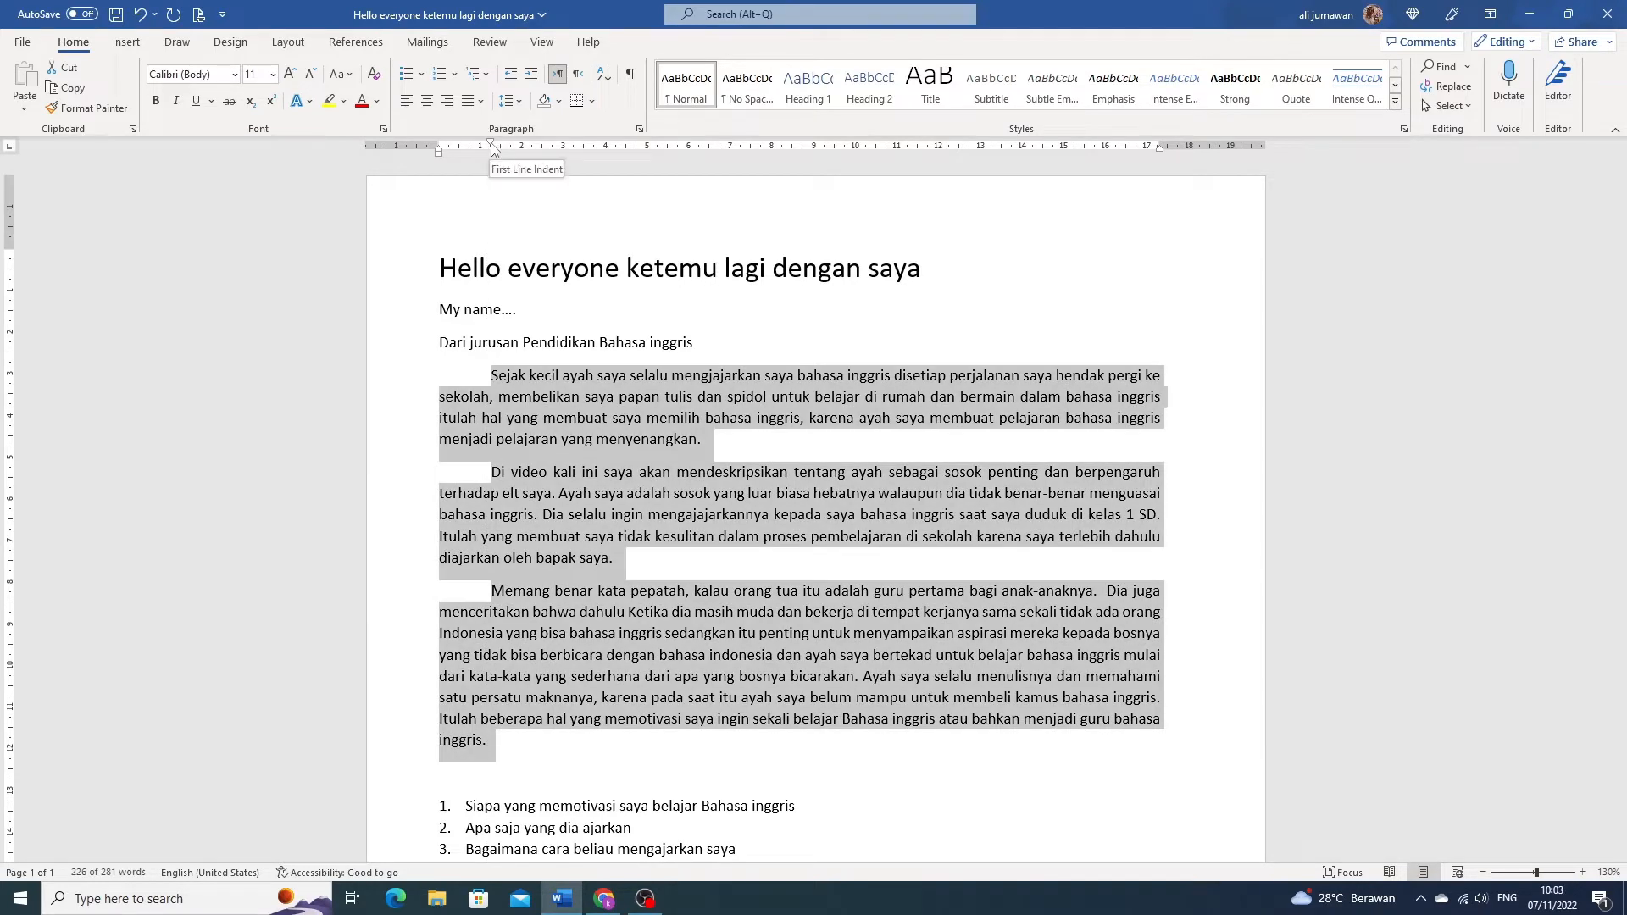
- Reset the first-line indent of the three body paragraphs to 0
left_click(490, 378)
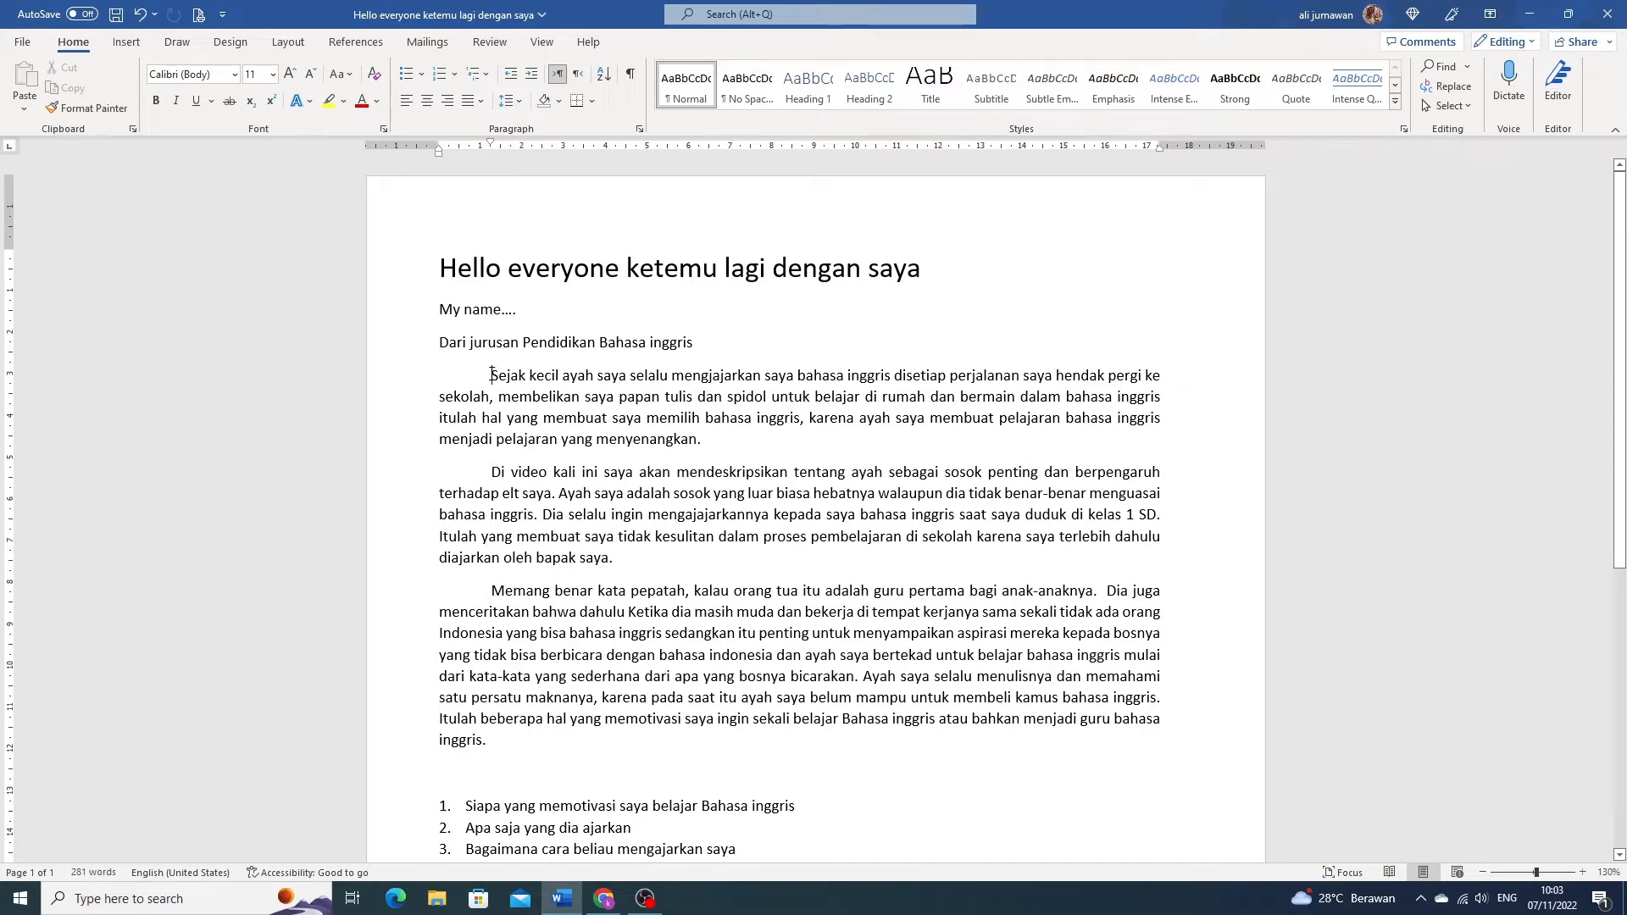
left_click_drag(492, 375, 653, 740)
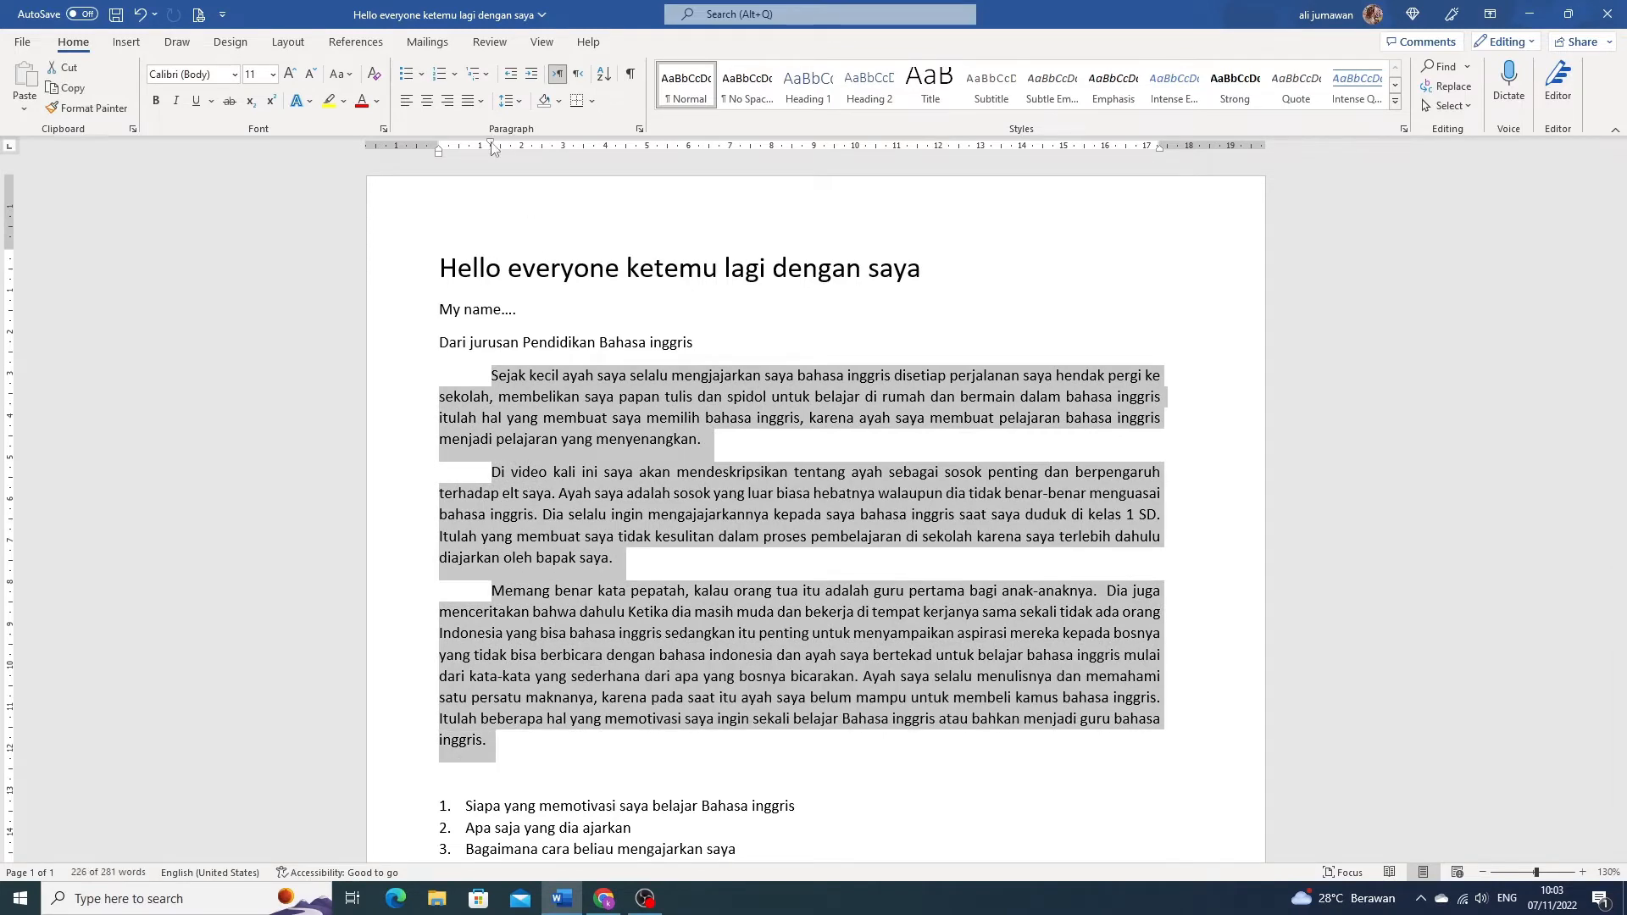
left_click_drag(492, 146, 440, 146)
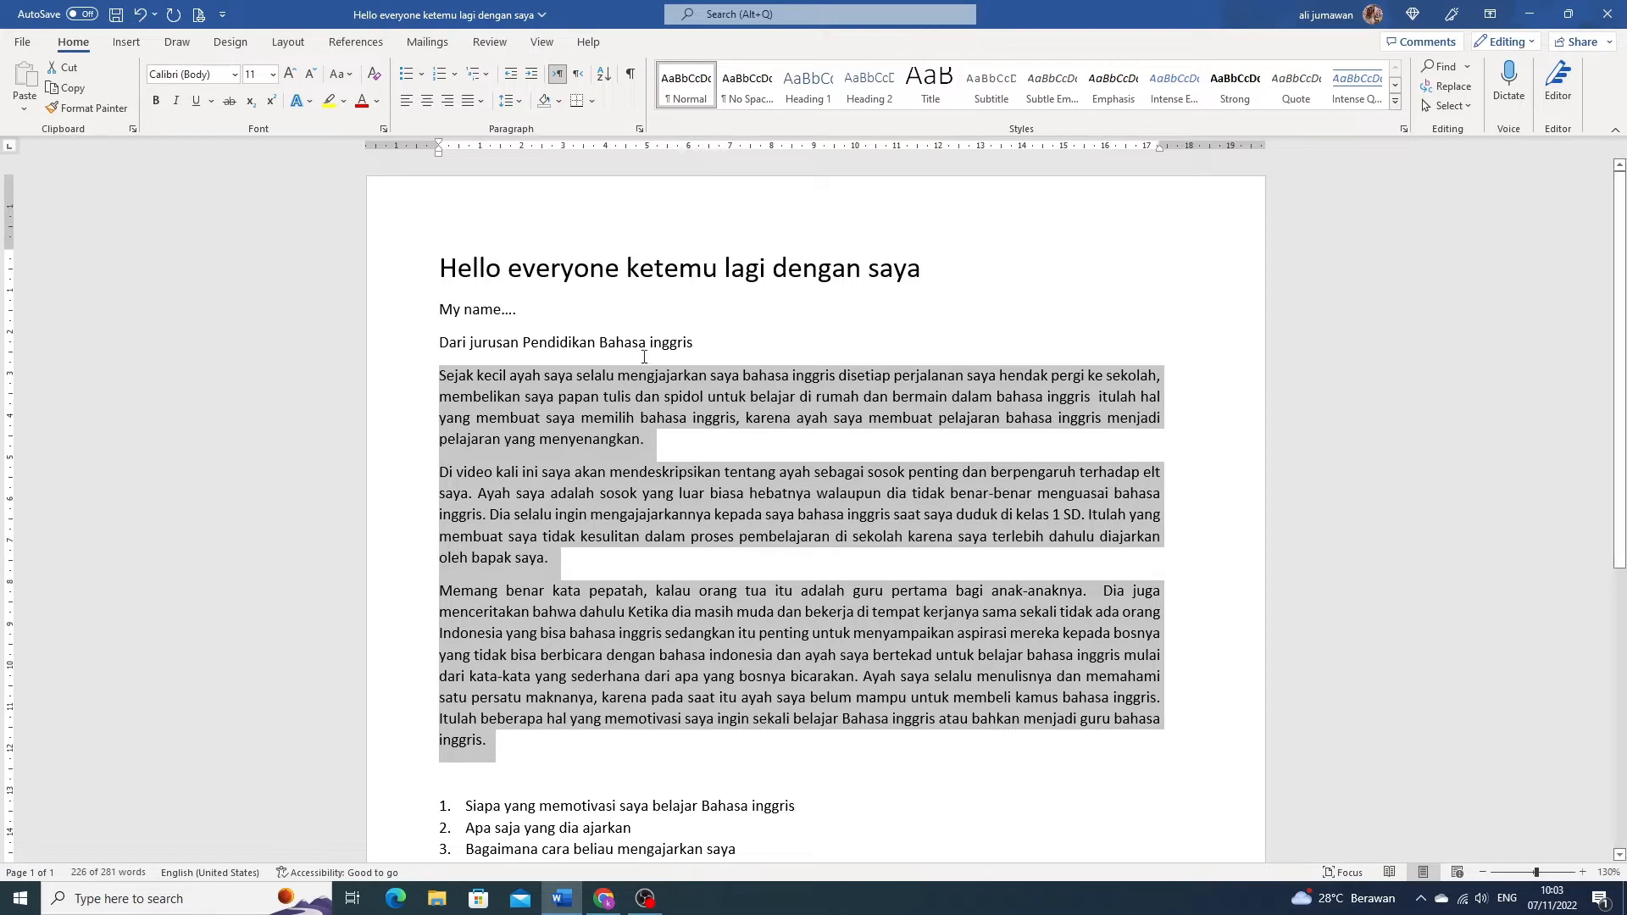
left_click(625, 394)
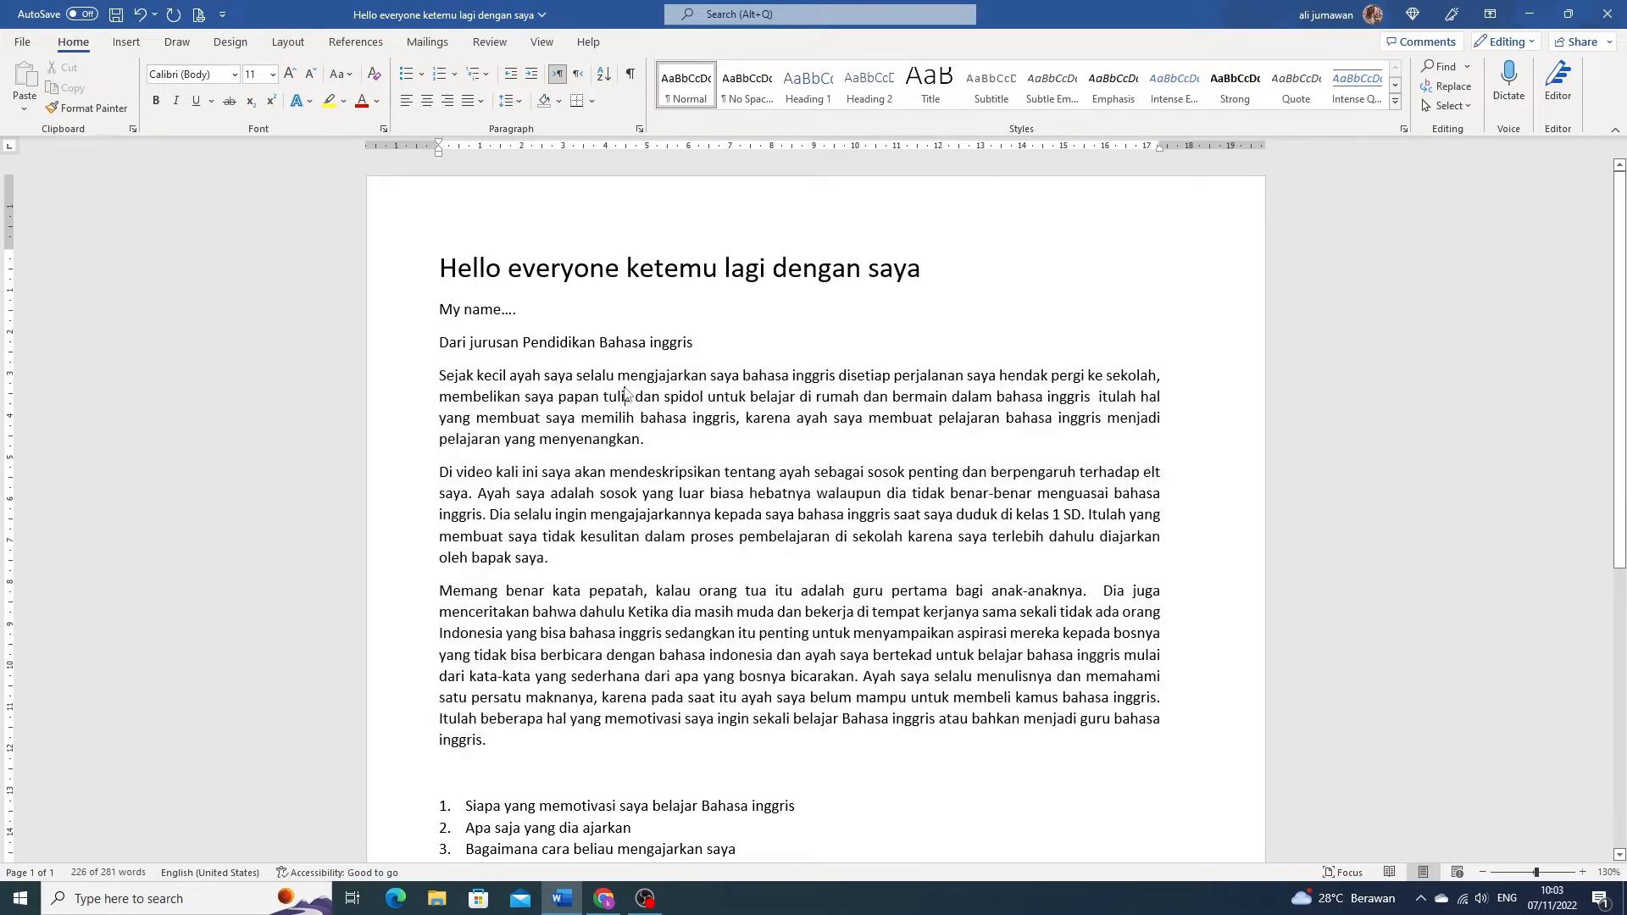
- Set the hanging indent of the six-item numbered list to about 0.5 cm so the text sits closer to the numbers
scroll(625, 390, "down", 2)
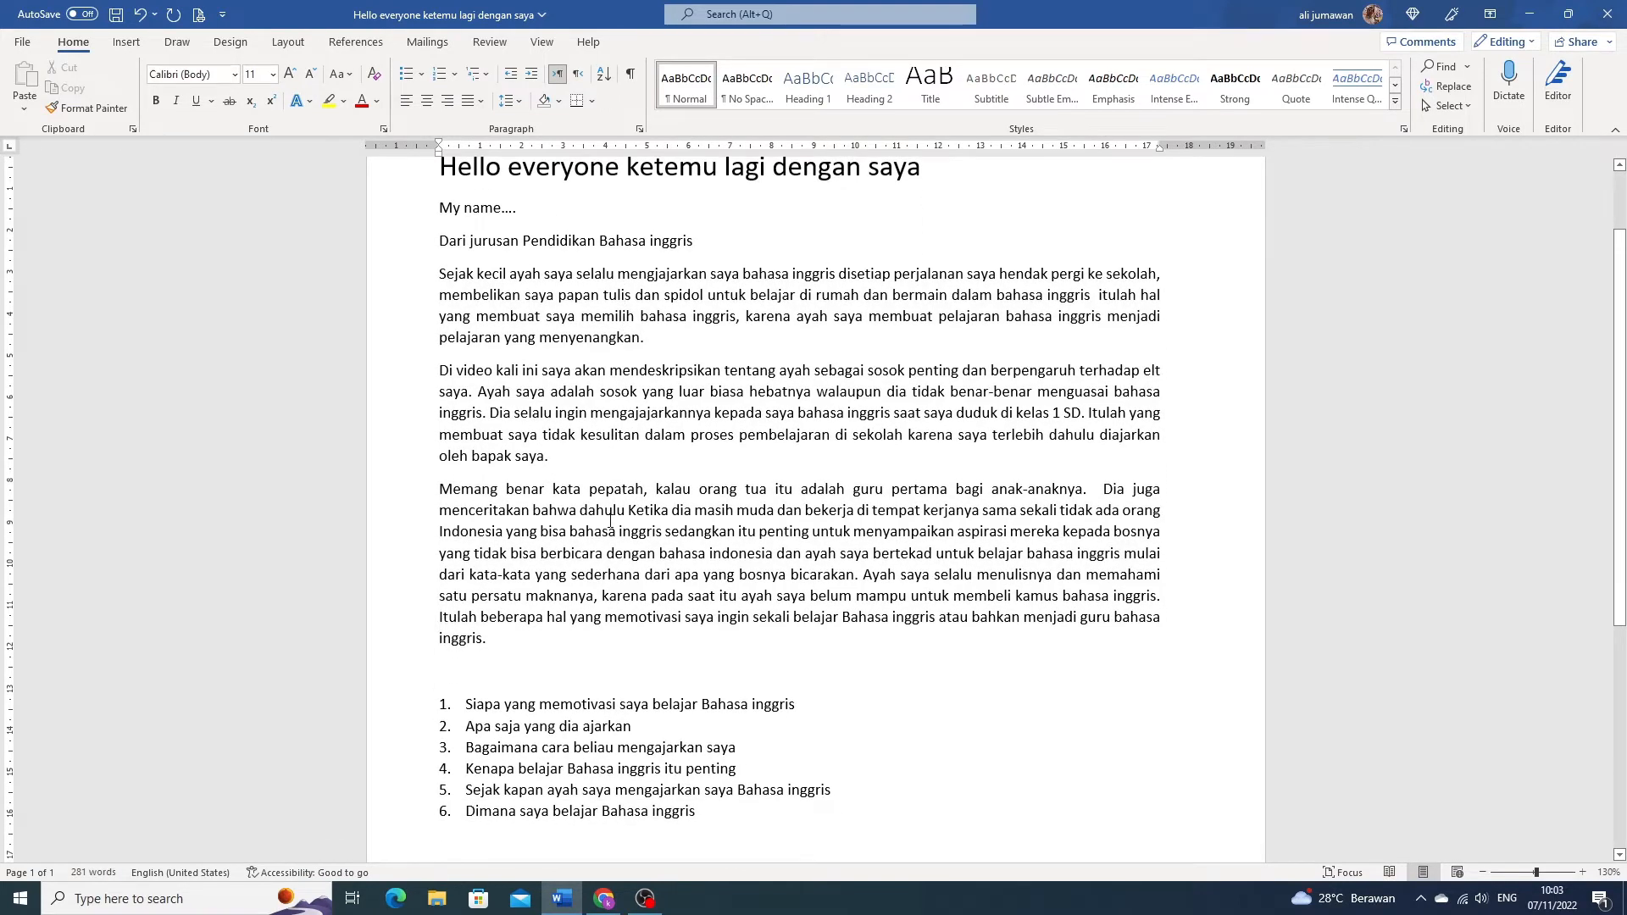
scroll(604, 593, "down", 2)
scroll(601, 585, "down", 4)
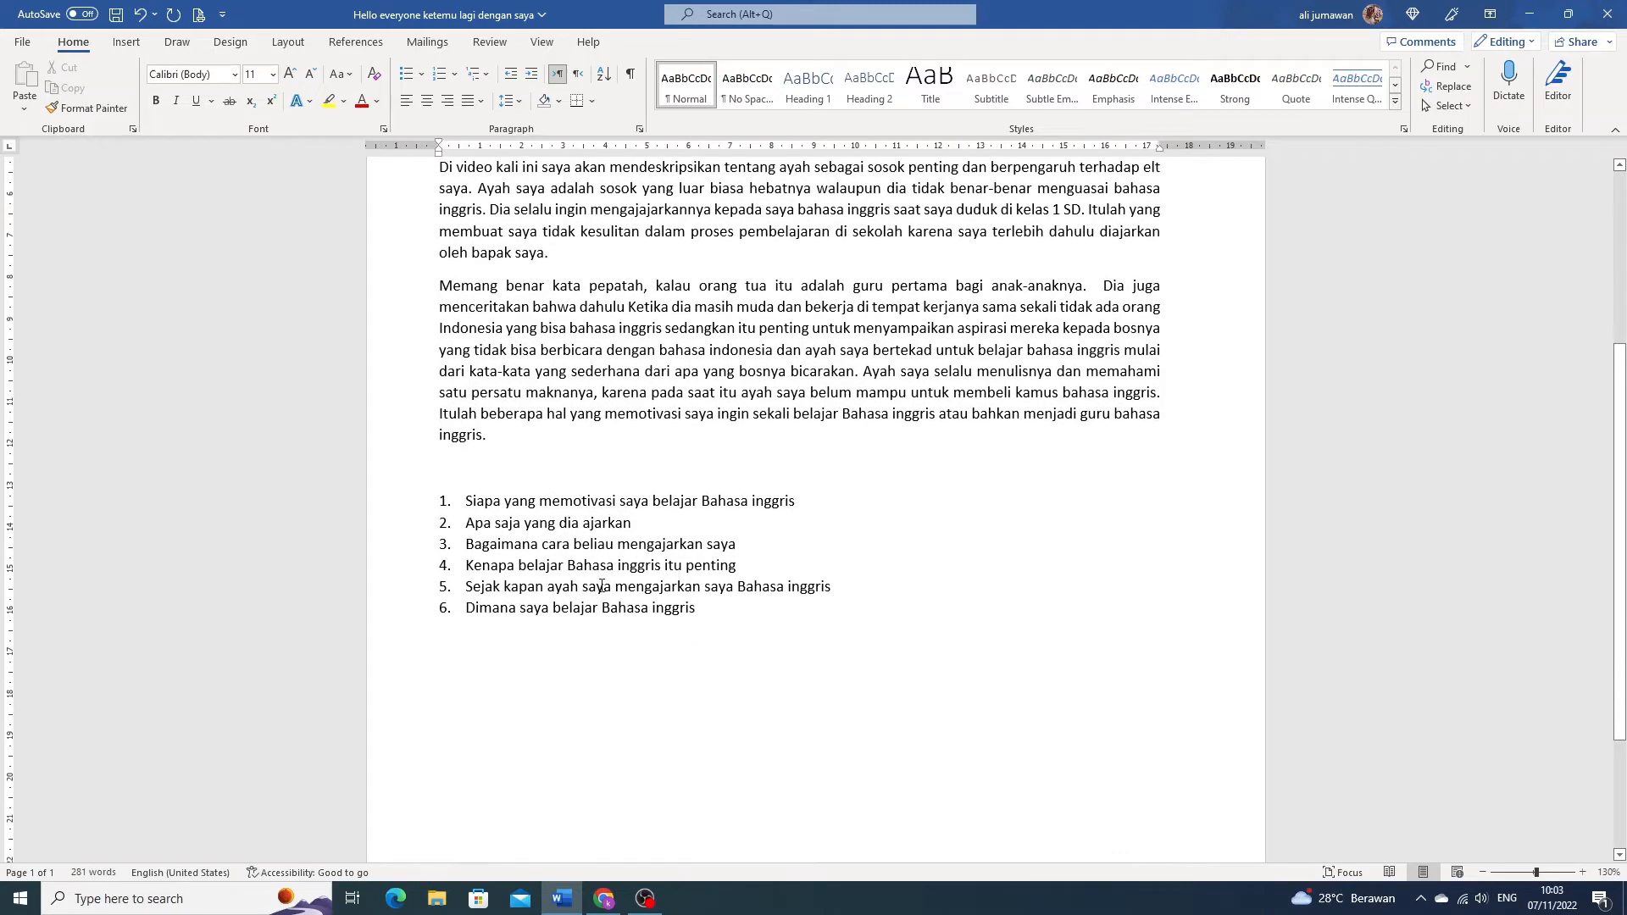
left_click_drag(467, 399, 676, 507)
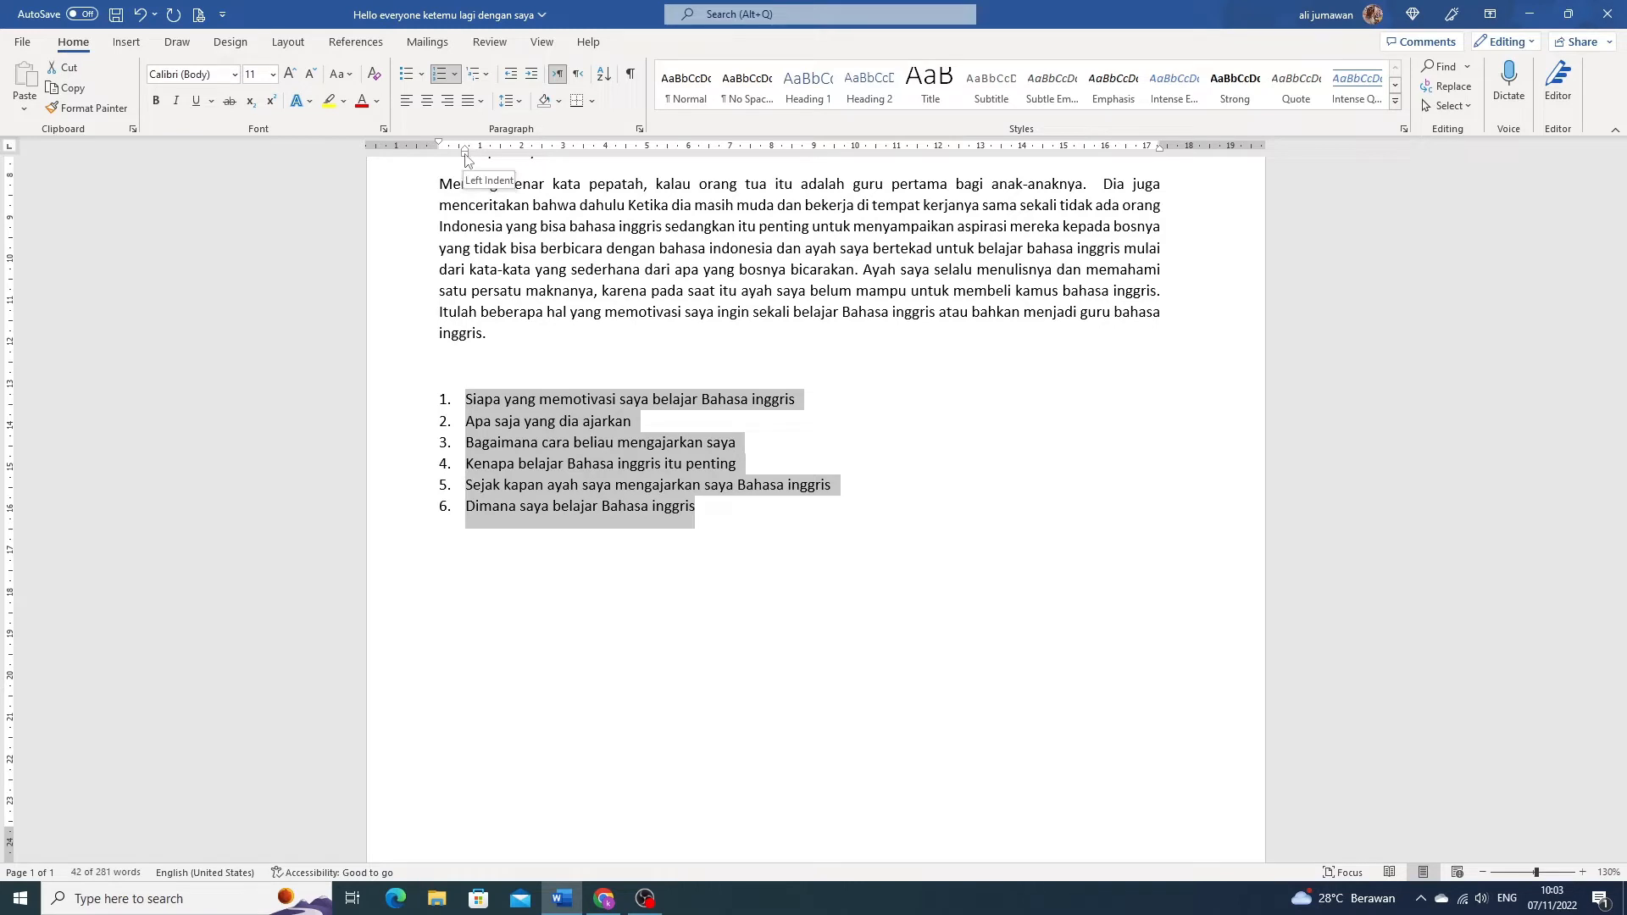
mouse_move(467, 160)
left_mouse_down()
mouse_move(531, 166)
mouse_move(464, 154)
left_mouse_up()
mouse_move(465, 154)
left_mouse_down()
mouse_move(504, 158)
mouse_move(473, 159)
left_mouse_up()
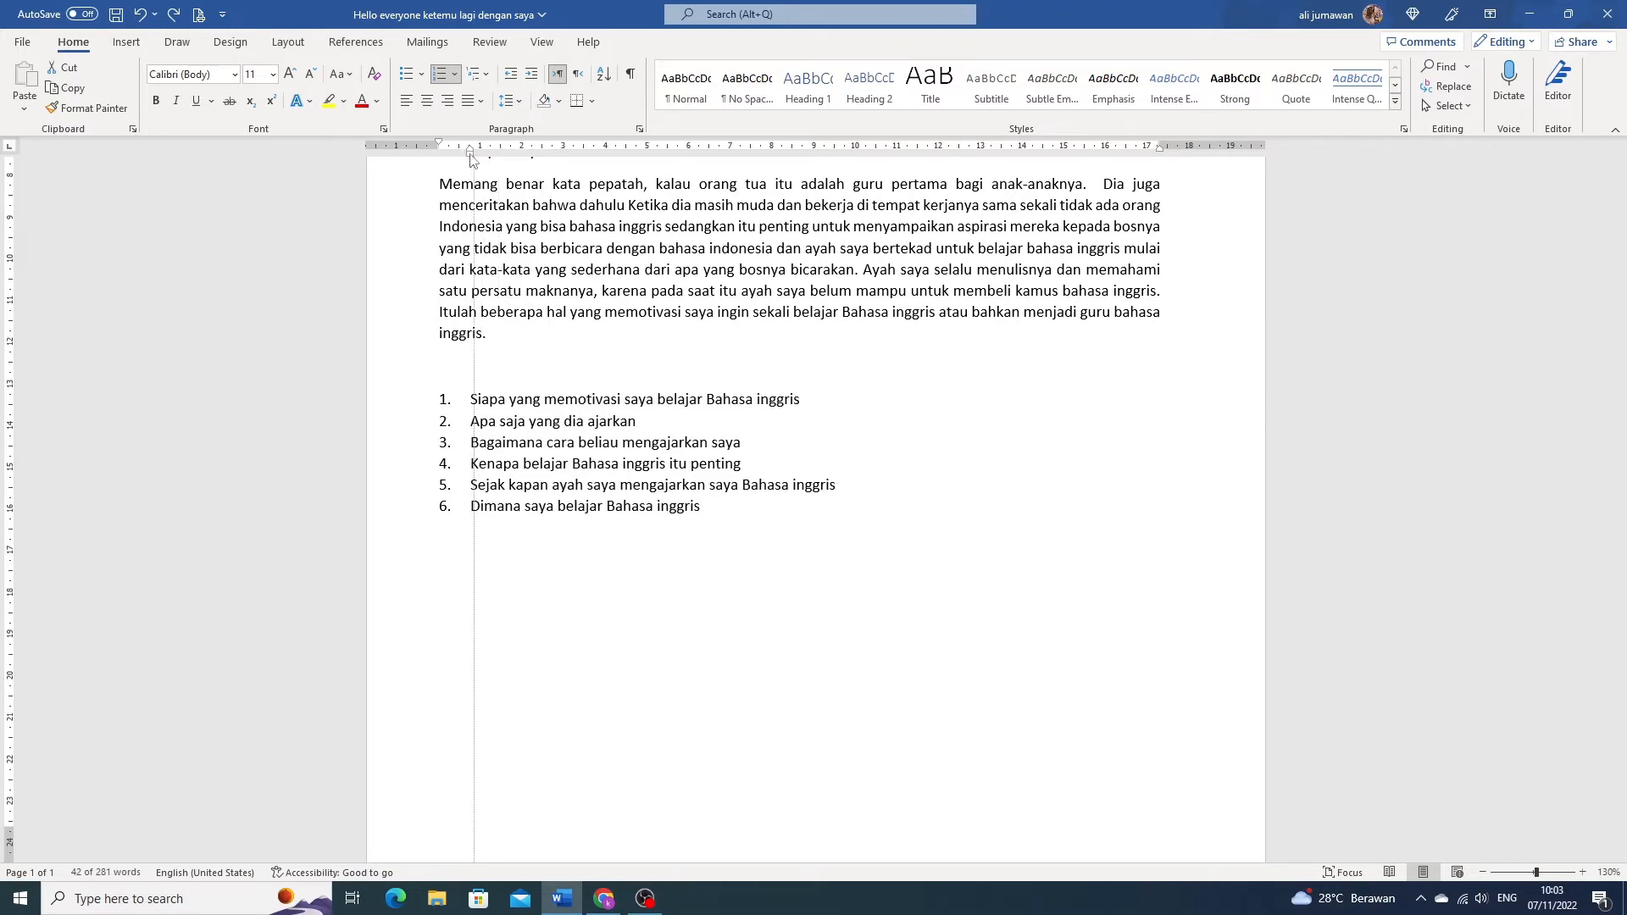
mouse_move(473, 159)
left_mouse_down()
mouse_move(525, 160)
mouse_move(465, 169)
left_mouse_up()
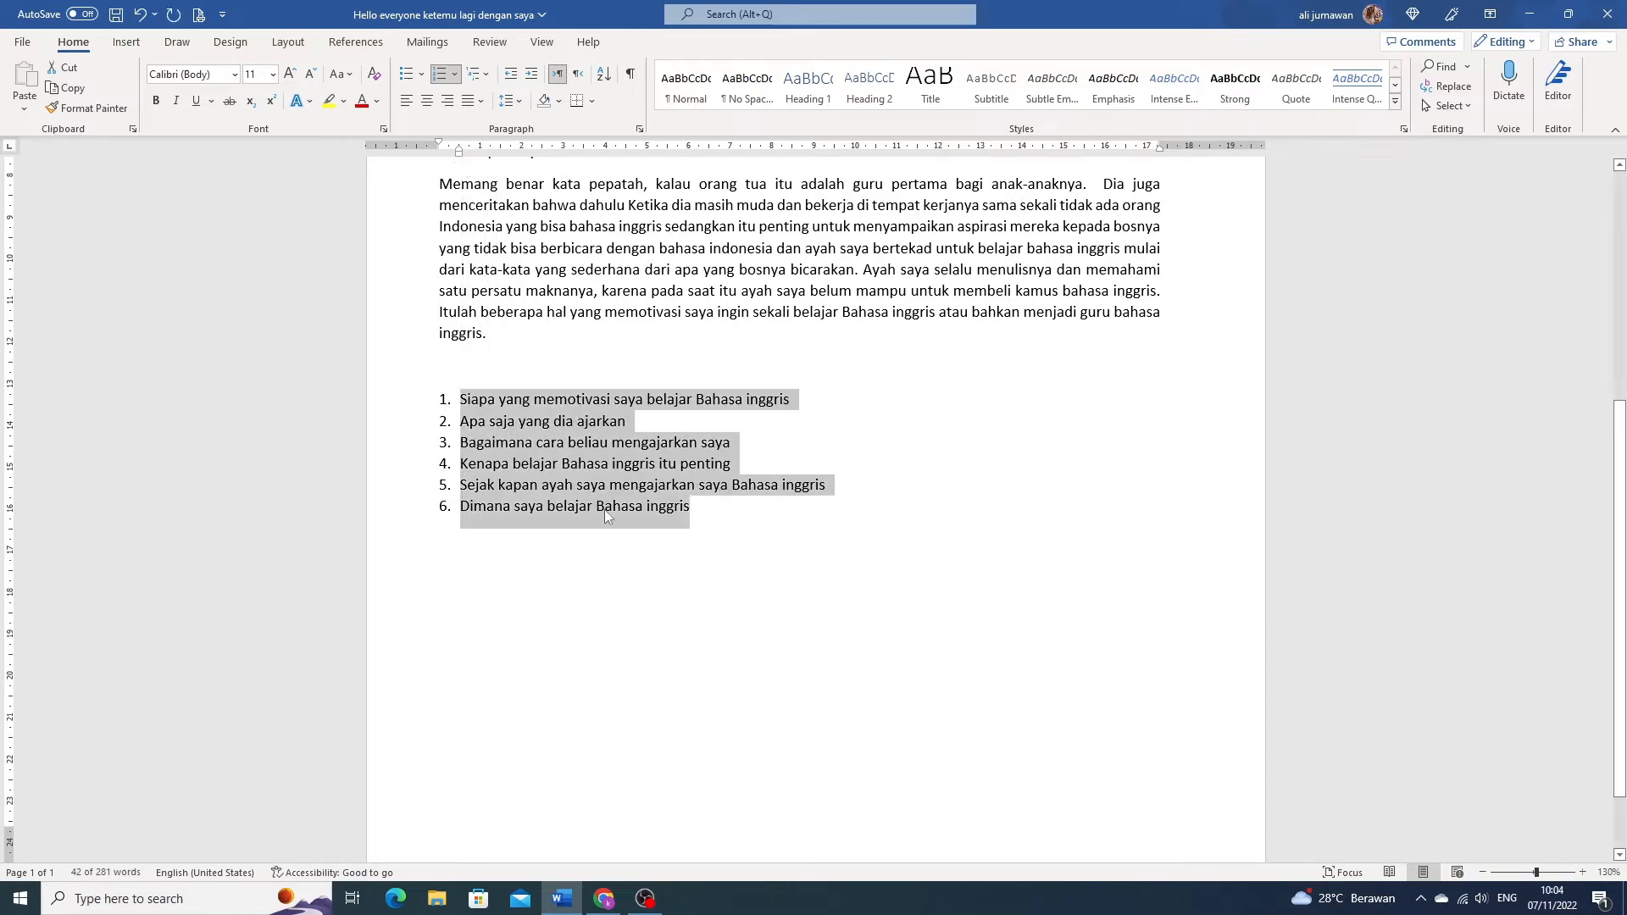
left_click(750, 463)
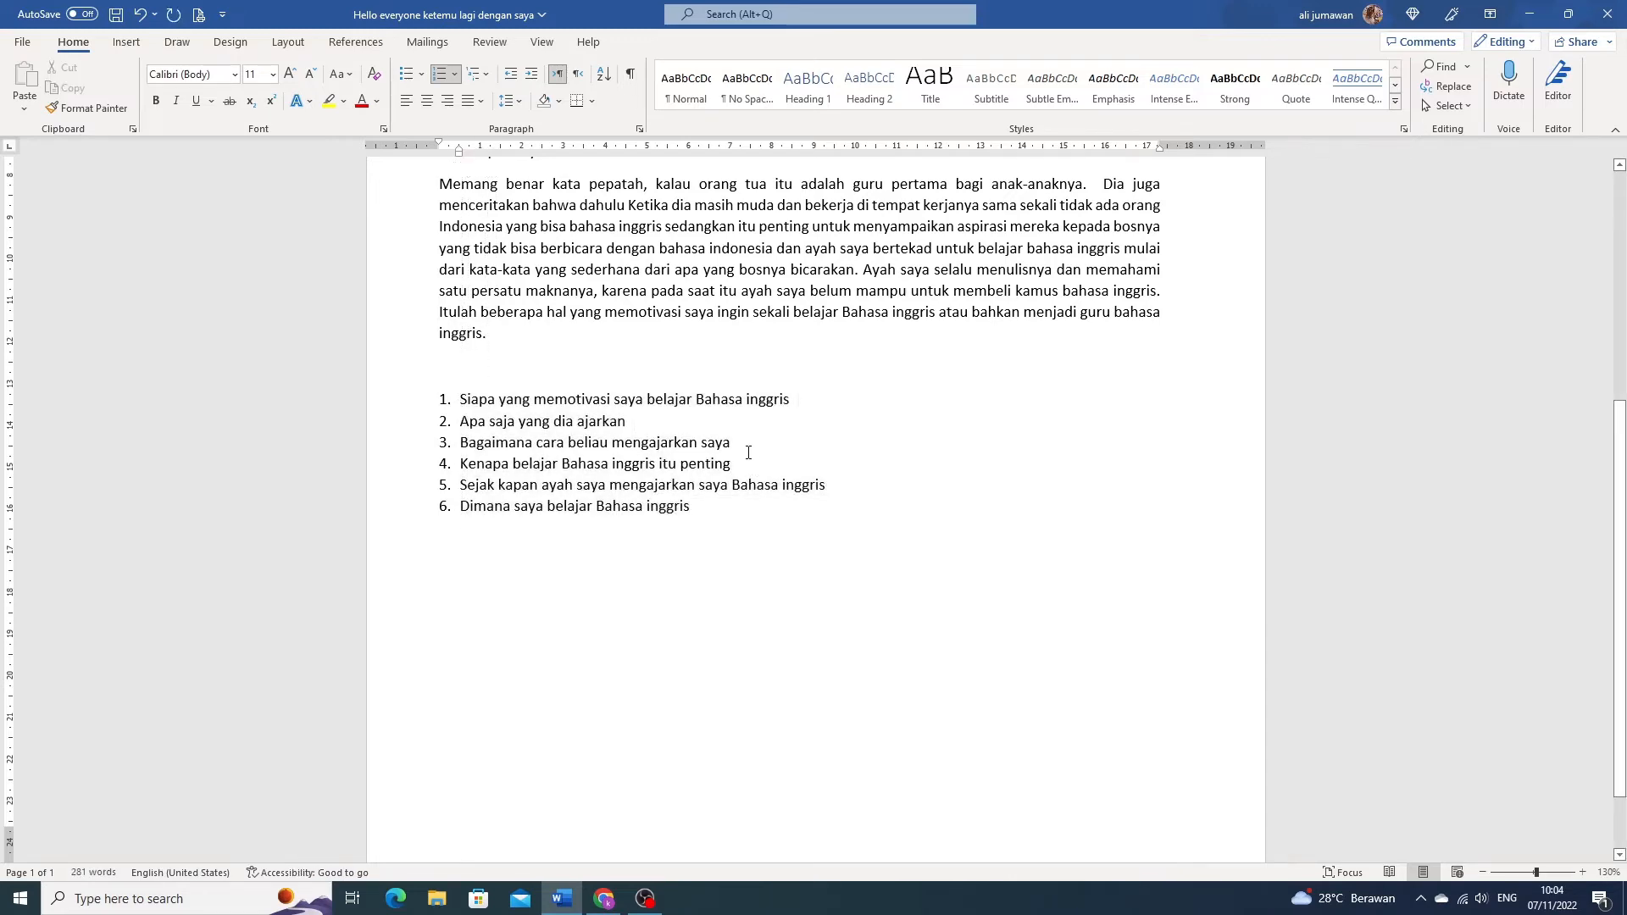
- Insert a table with four columns and three rows on a new unnumbered line below the numbered list
scroll(748, 452, "up", 8)
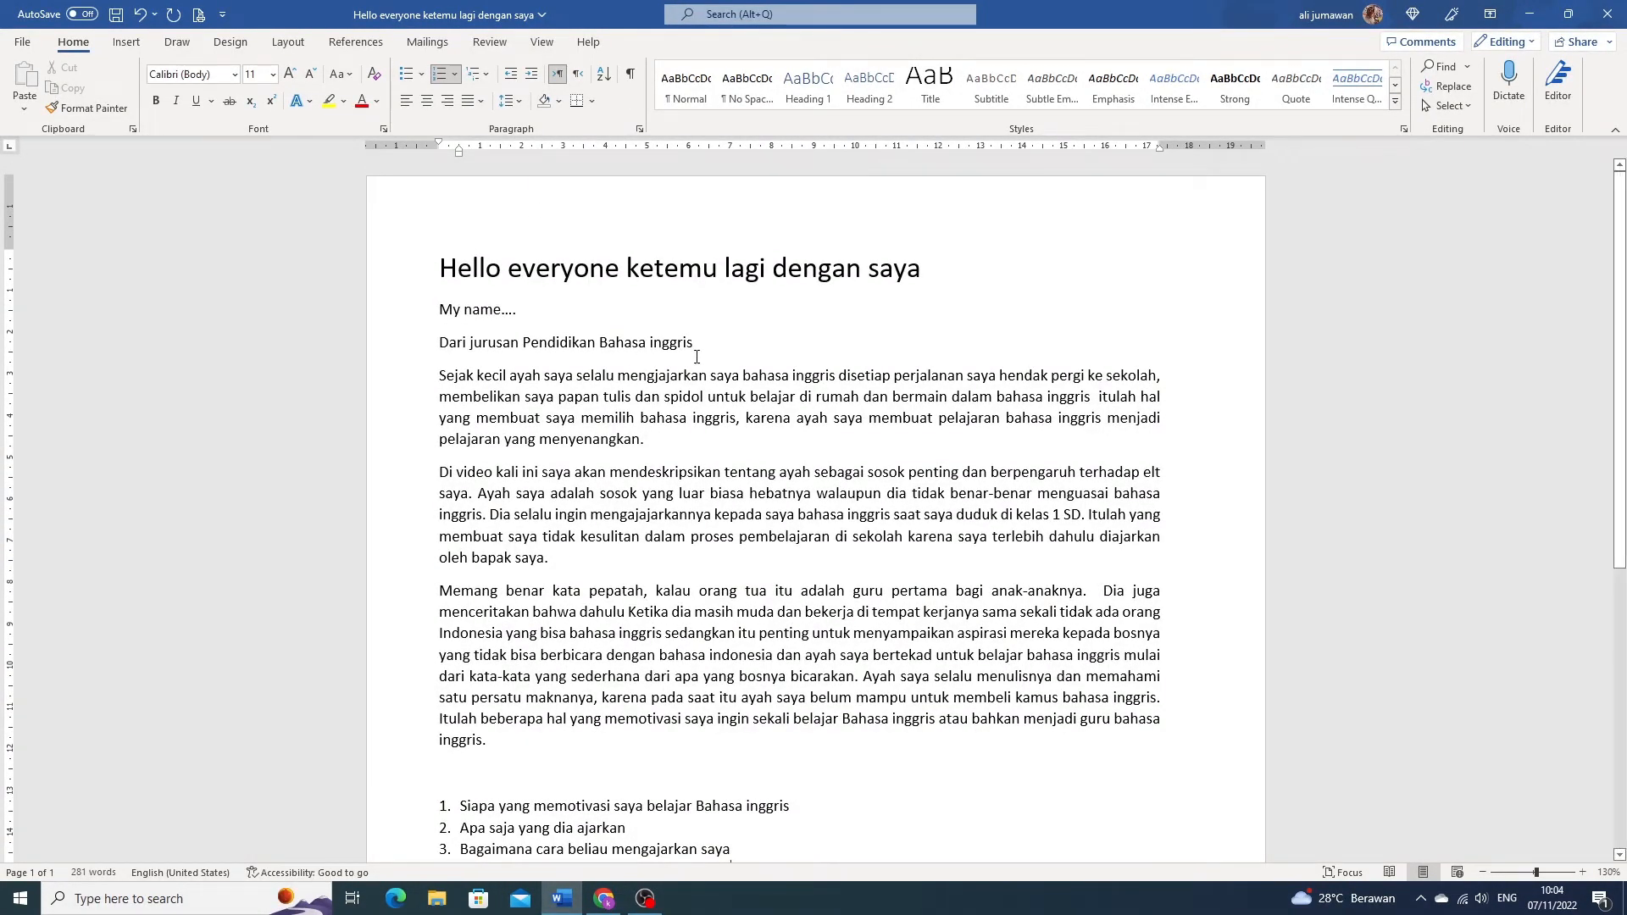
scroll(697, 356, "down", 6)
left_click(708, 430)
key("Return")
key("Return")
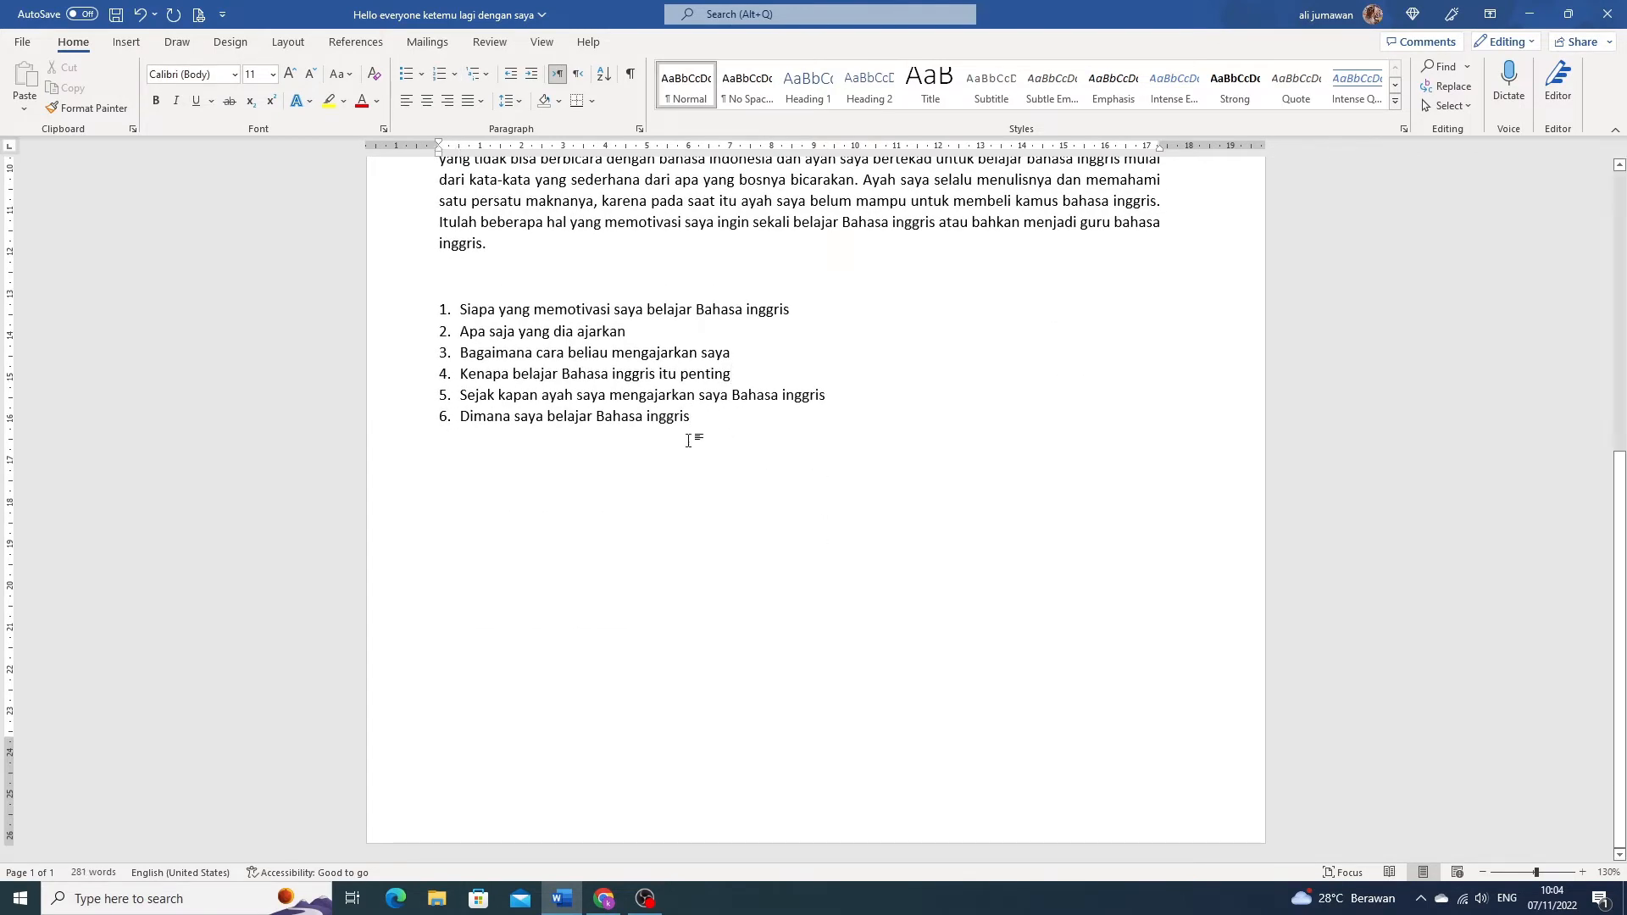
left_click(125, 43)
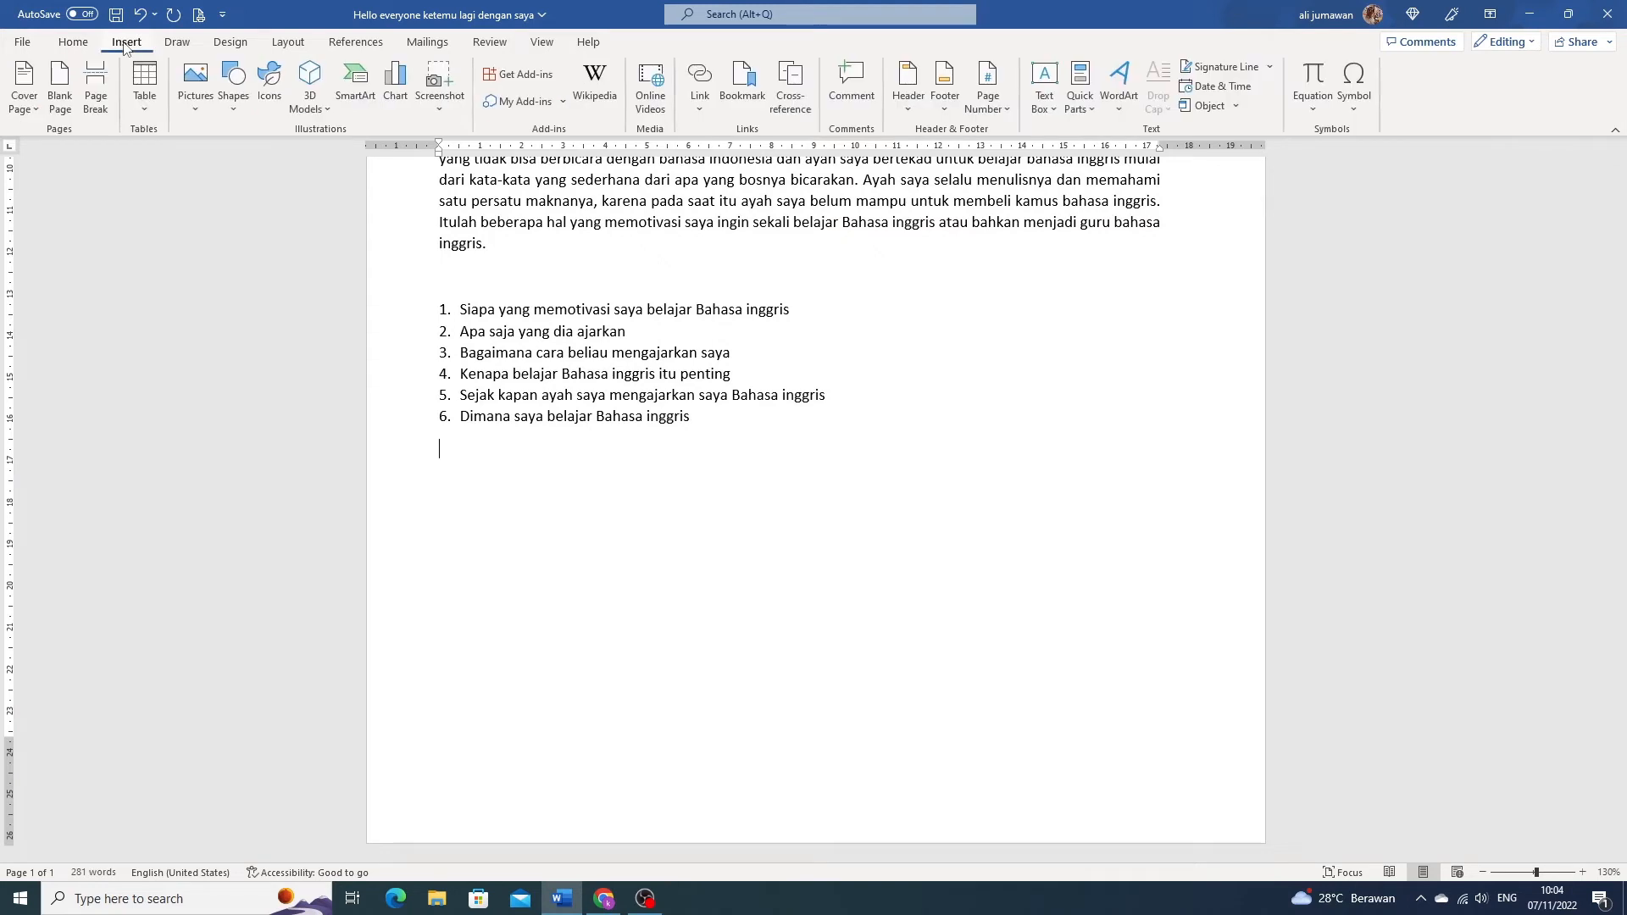
left_click(145, 98)
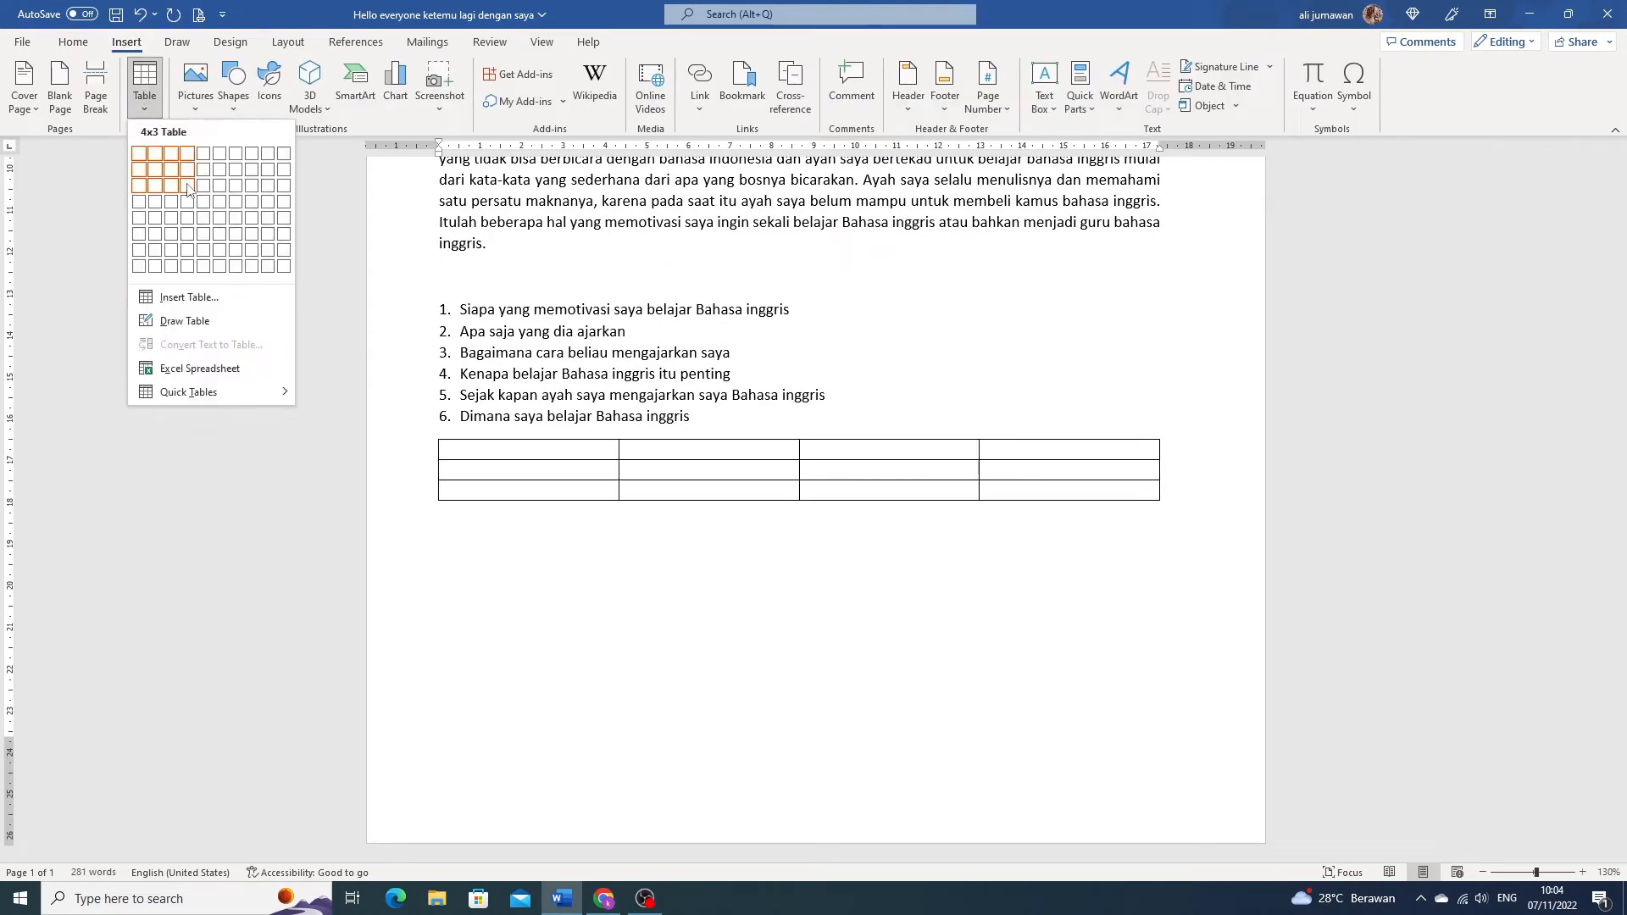
left_click(188, 186)
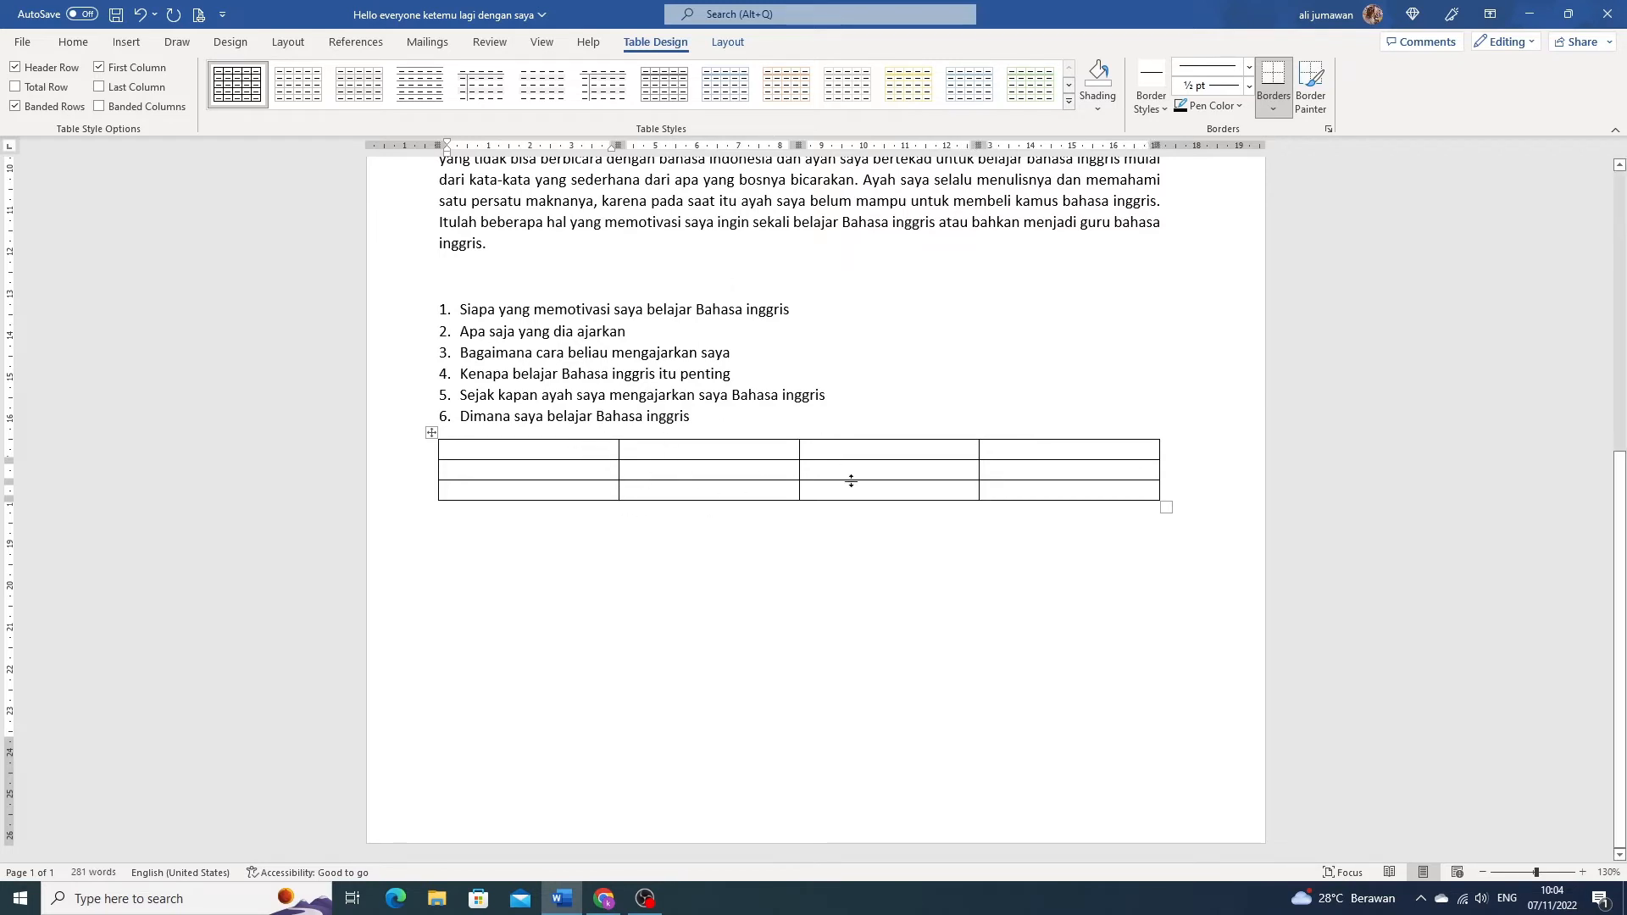
- Narrow the table's first column to about 2 cm
left_click_drag(618, 145, 492, 147)
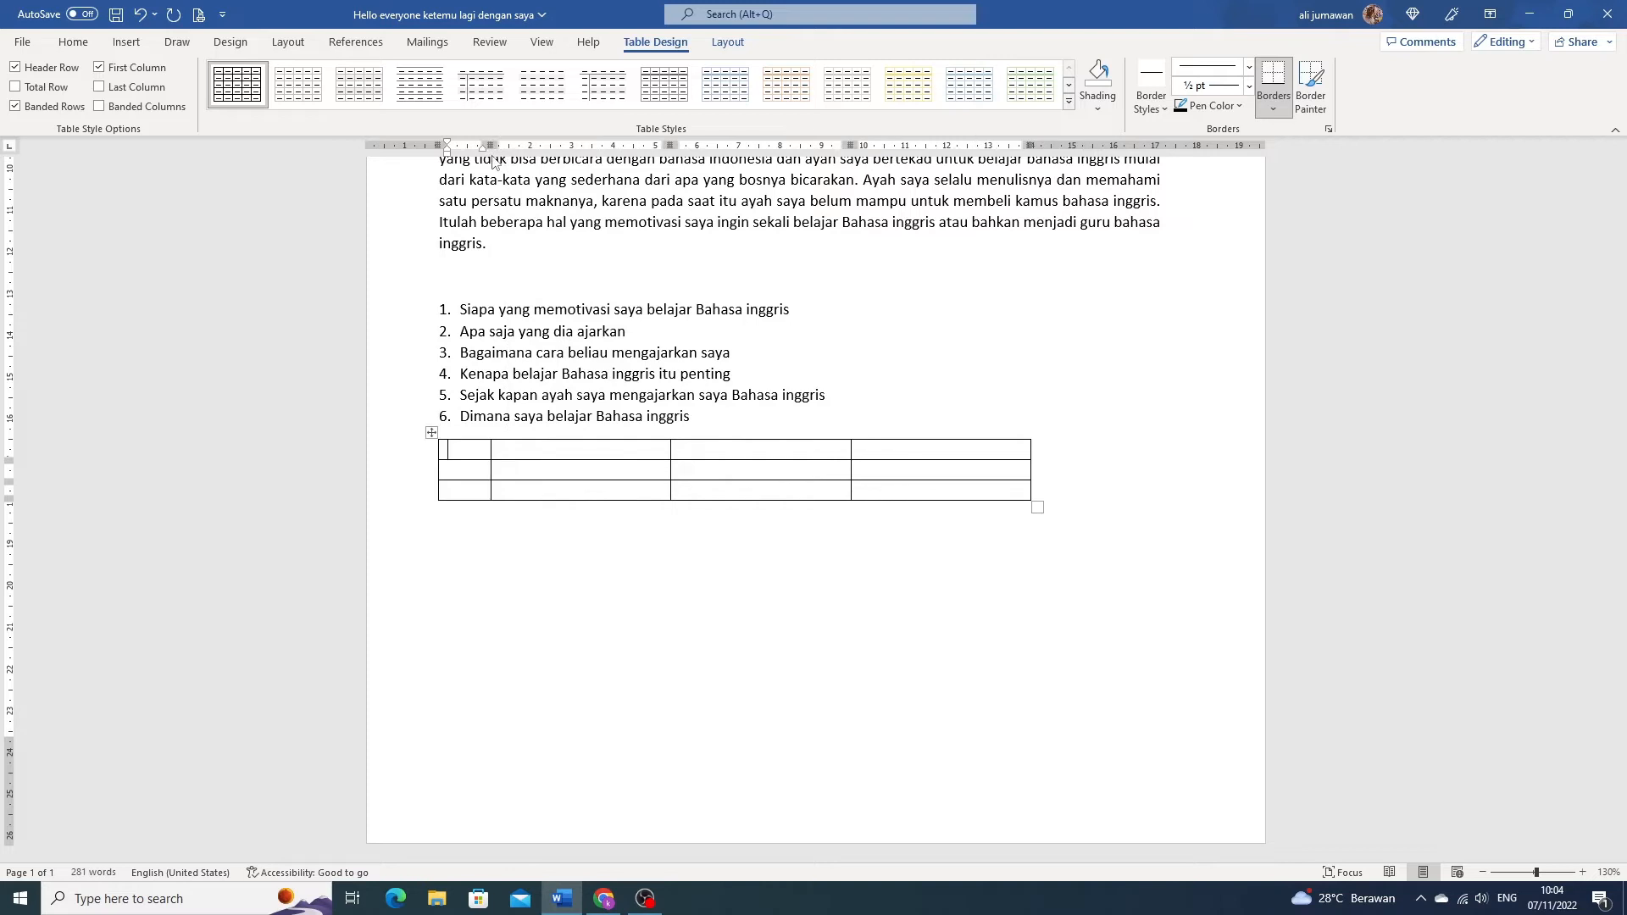
left_click_drag(493, 146, 583, 145)
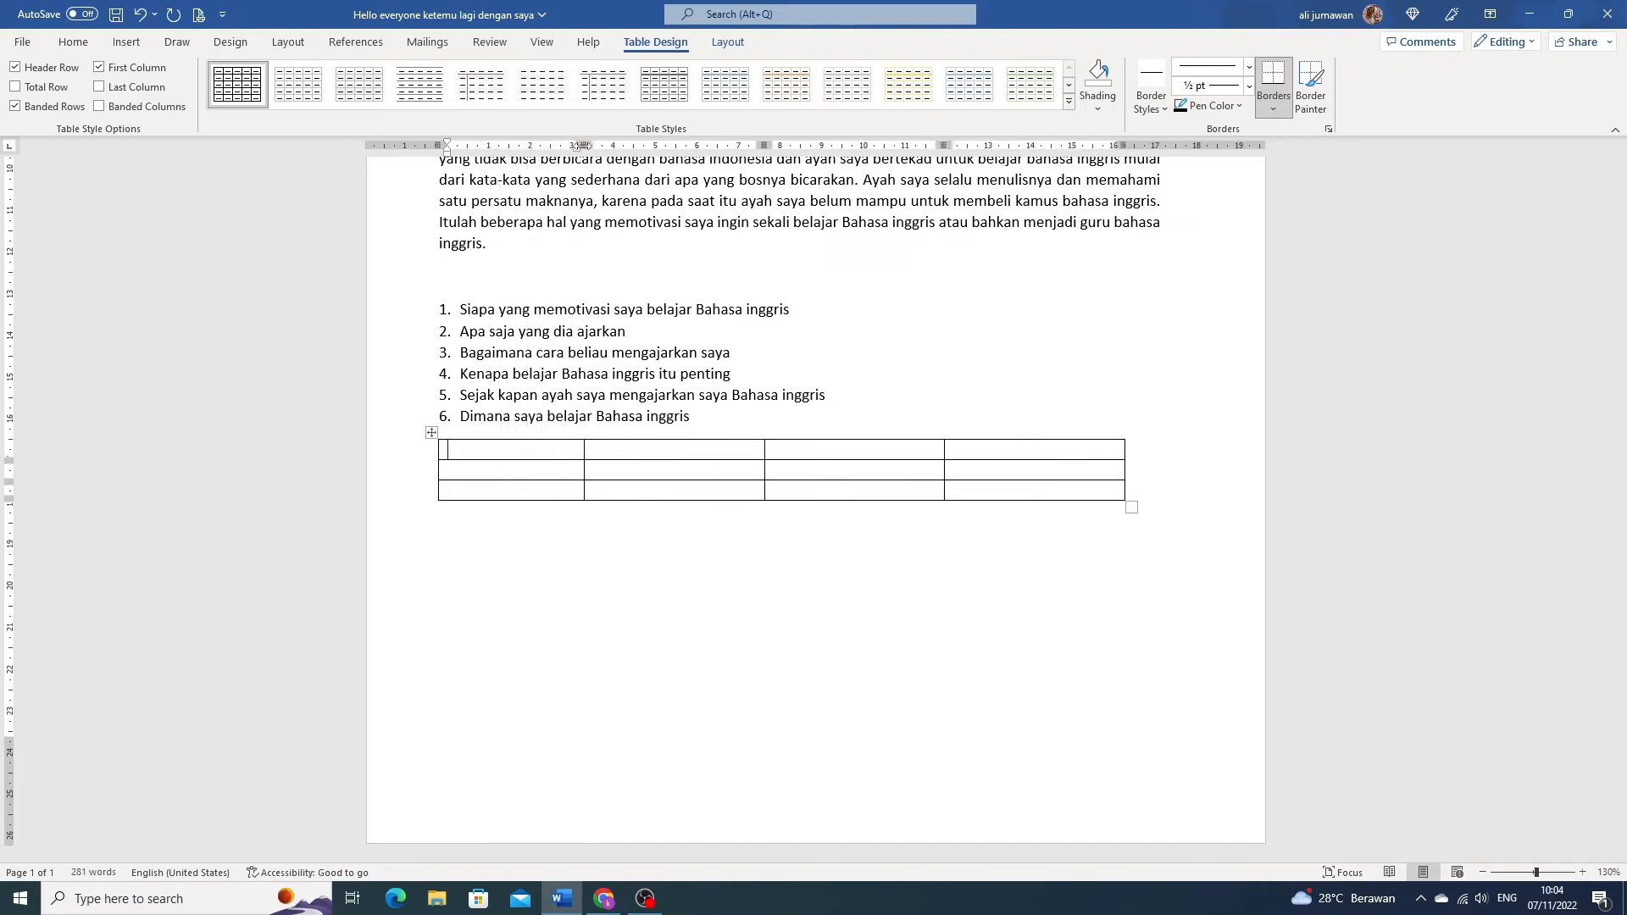
left_click_drag(585, 451, 501, 450)
left_click_drag(501, 144, 501, 143)
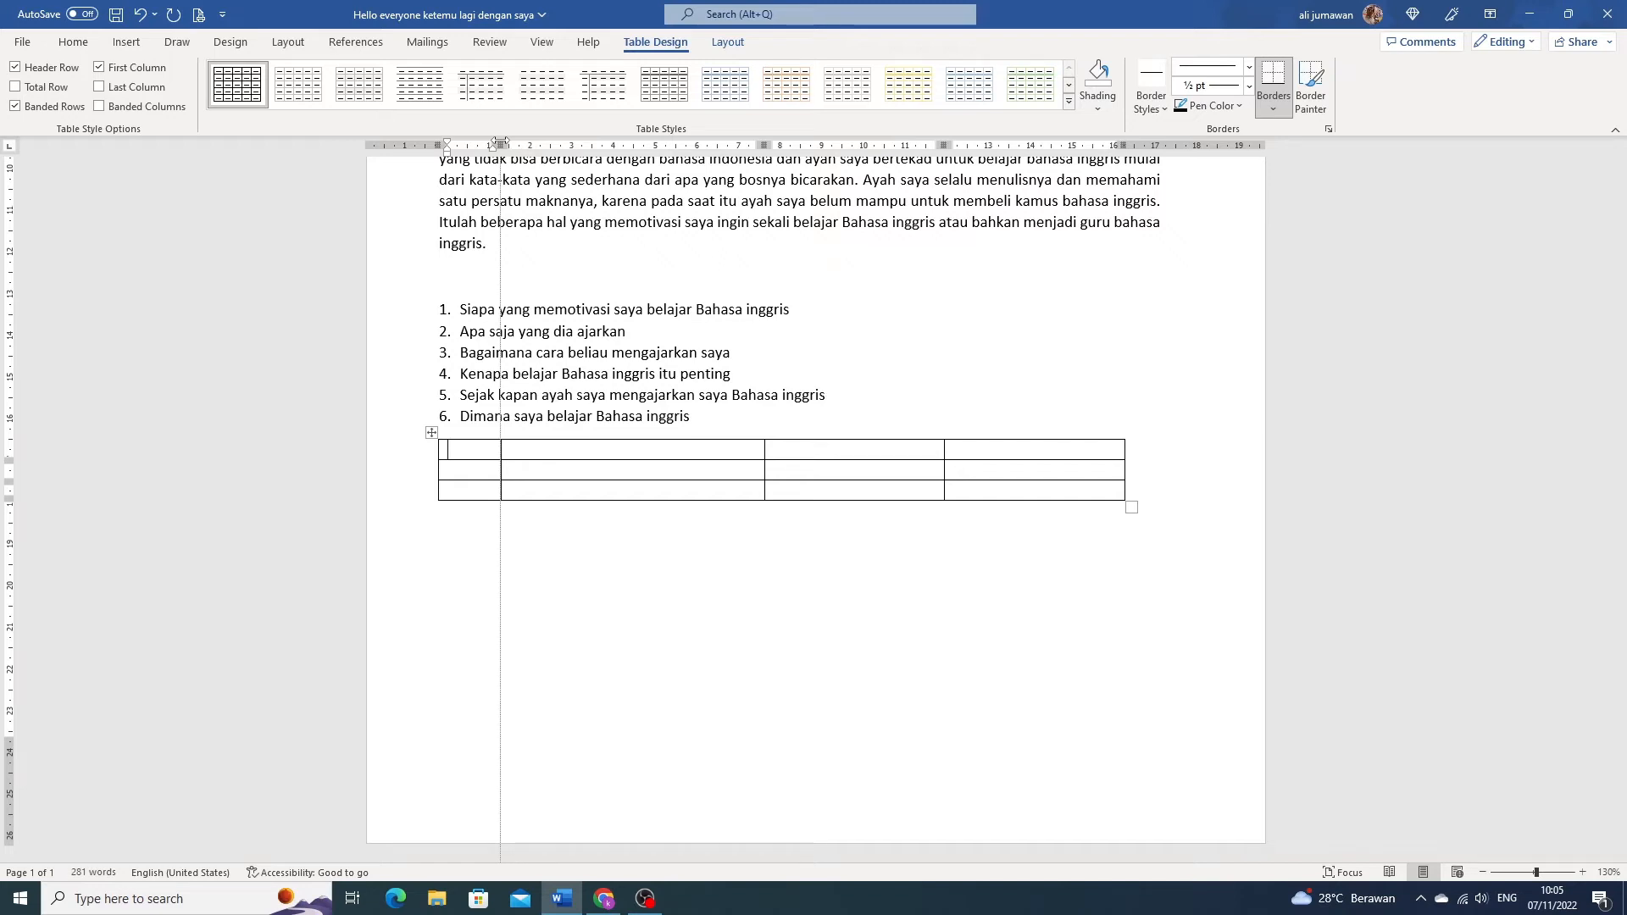
mouse_move(501, 143)
left_mouse_down()
mouse_move(562, 144)
mouse_move(483, 147)
mouse_move(591, 145)
mouse_move(521, 146)
left_mouse_up()
- Narrow the table's second column to about 4.5 cm and the third and fourth columns to about 3.75 cm each
left_click_drag(786, 141, 712, 146)
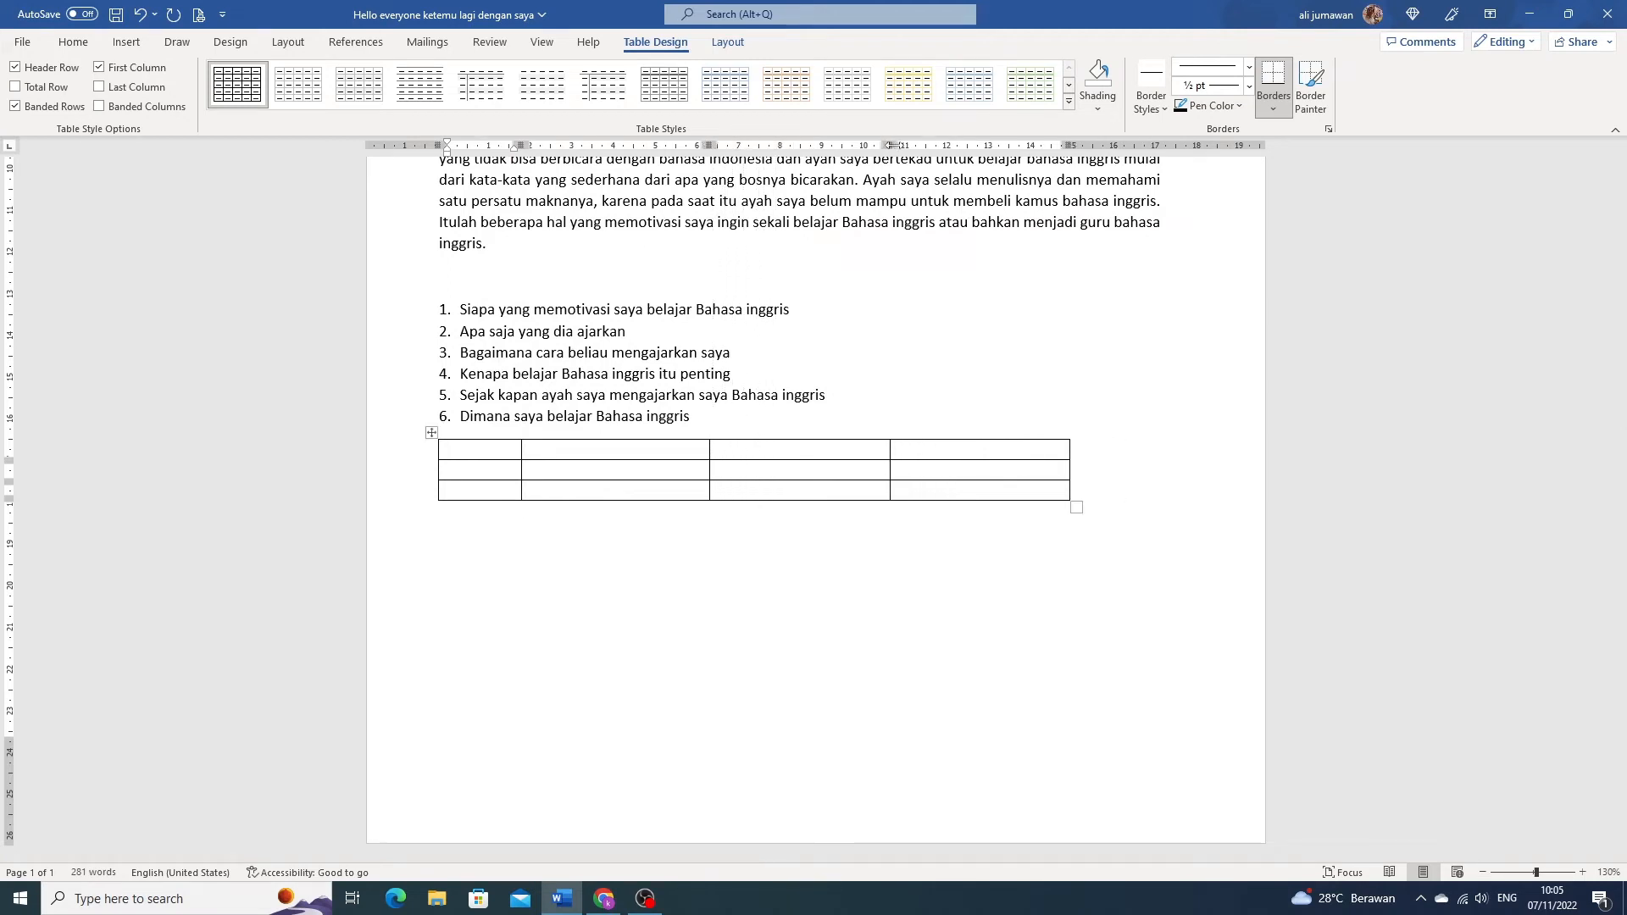
left_click_drag(891, 146, 868, 146)
left_click_drag(1045, 146, 1022, 146)
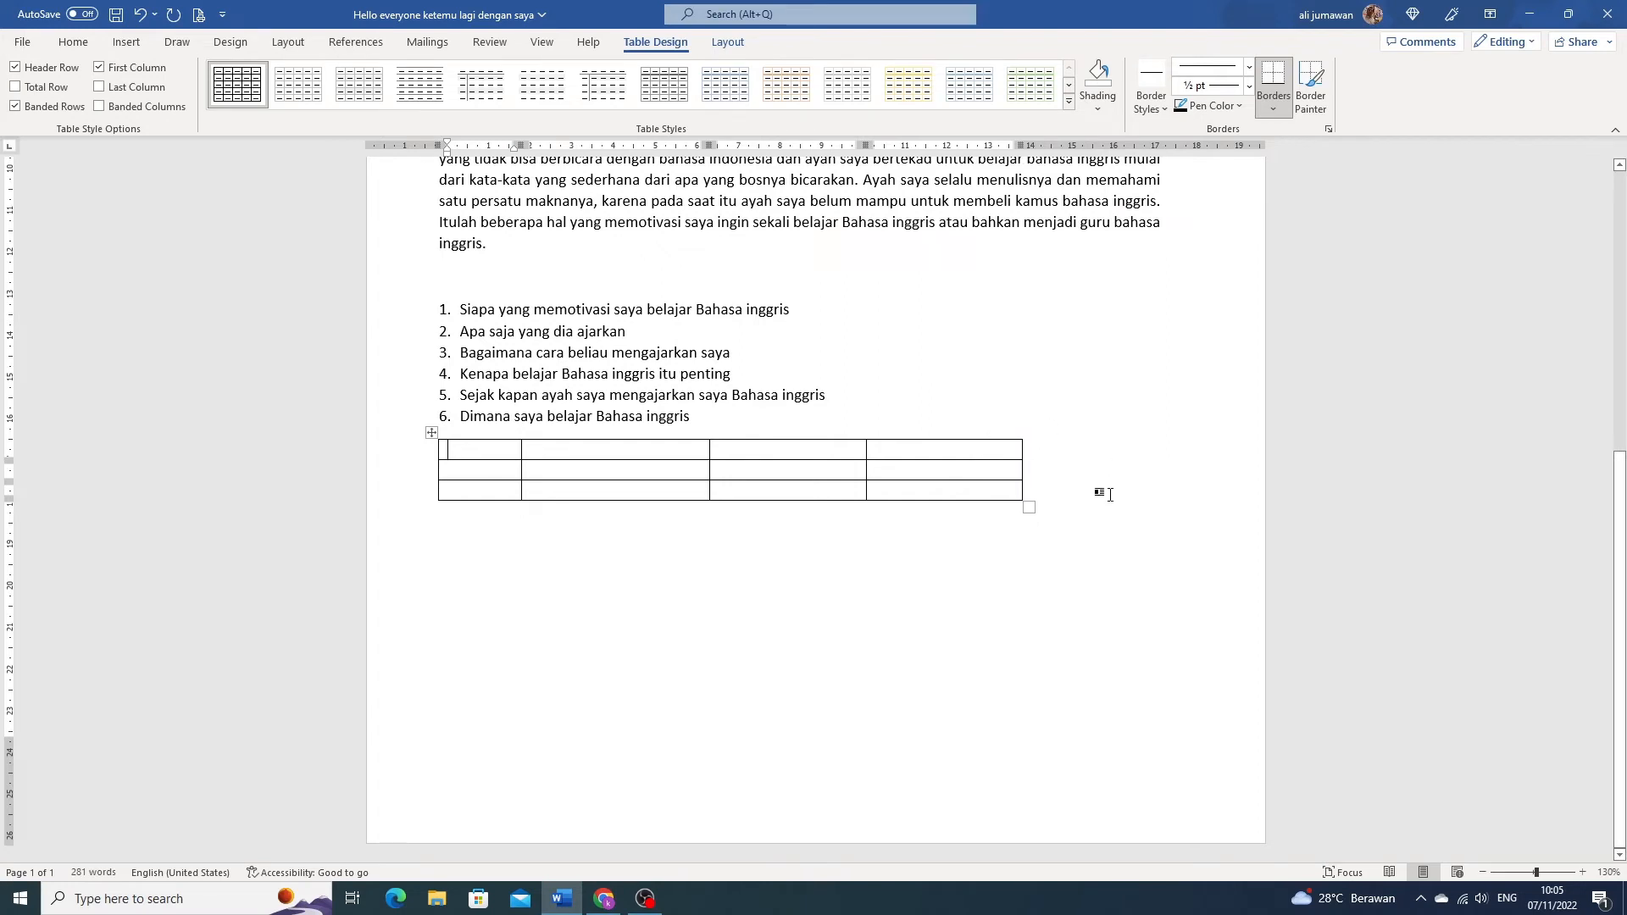
- Insert a new column to the right of the table's last column
left_click(962, 437)
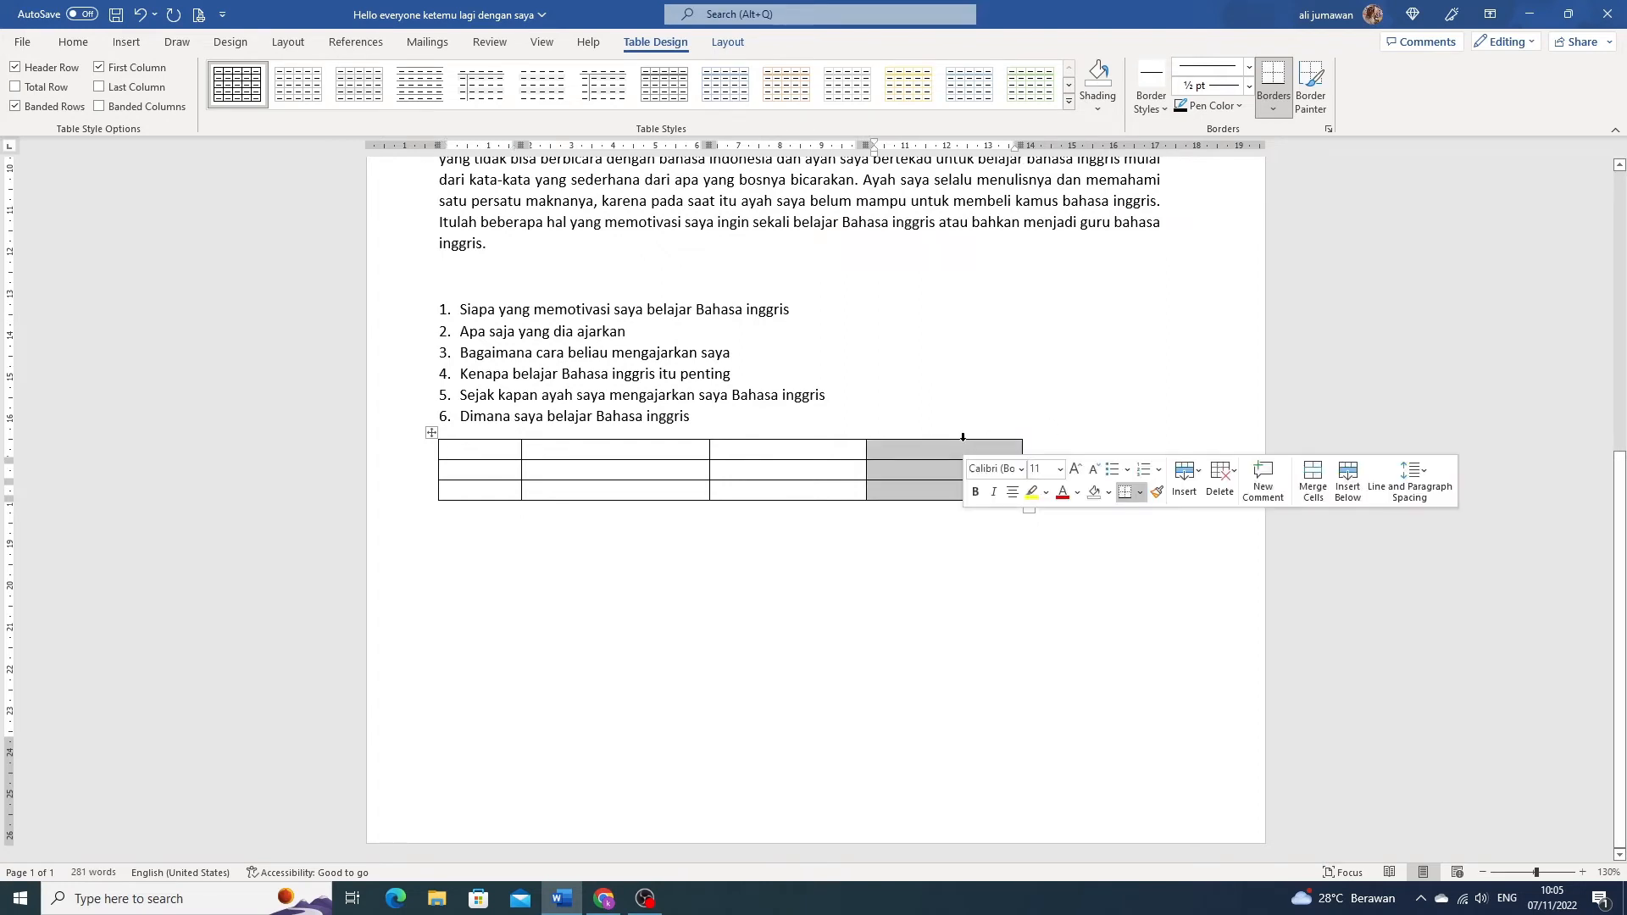
left_click(1185, 481)
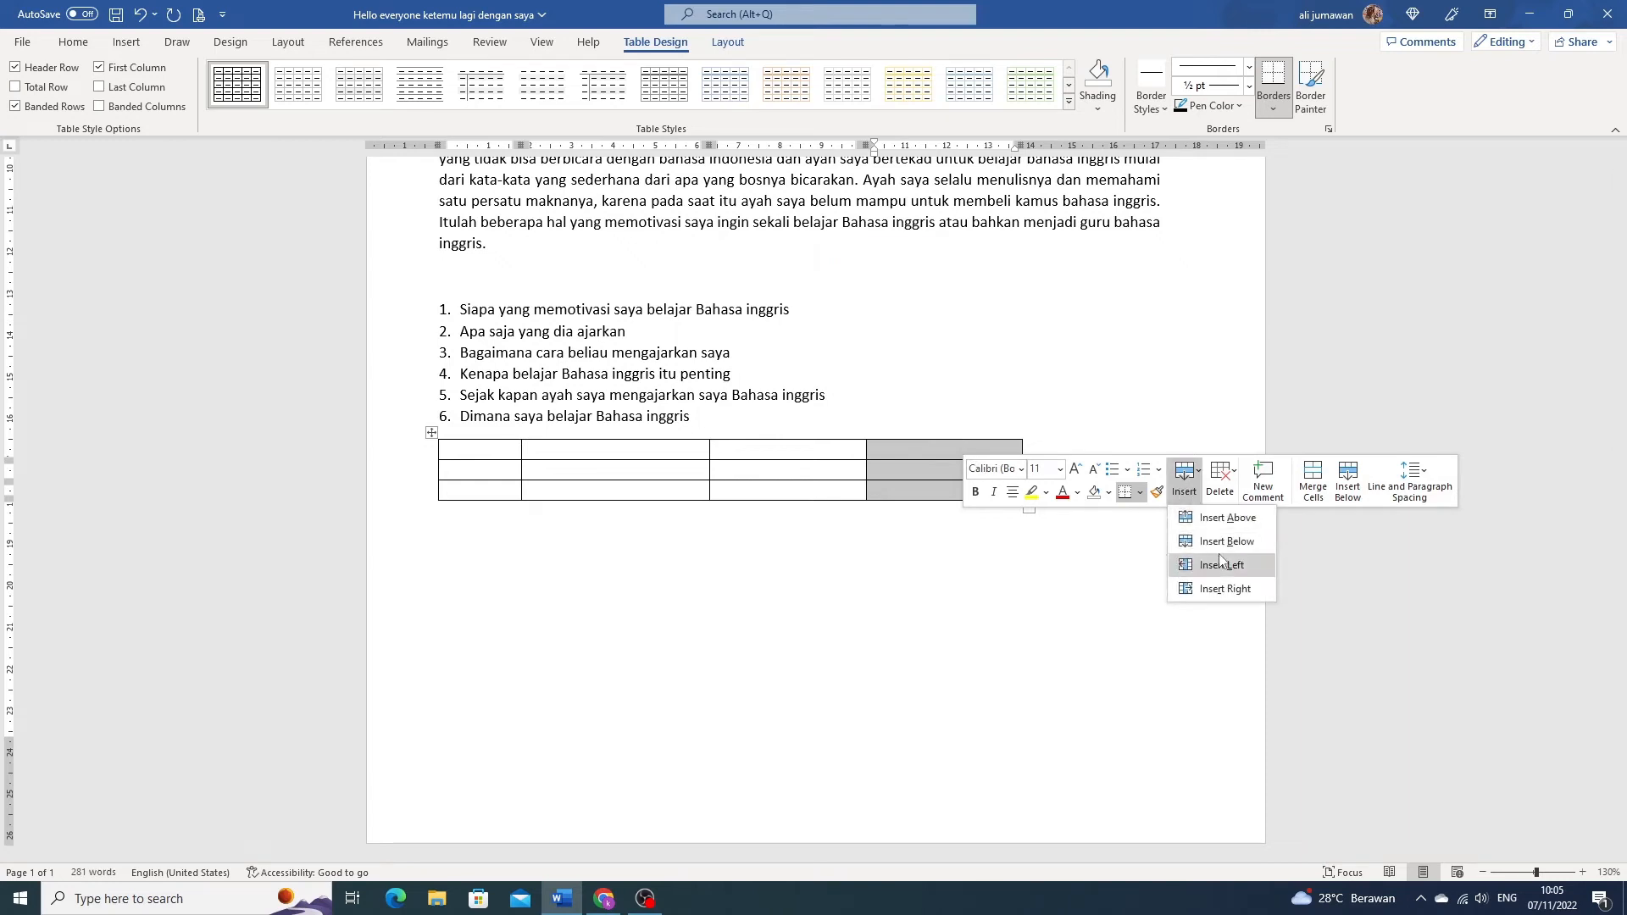
left_click(1247, 591)
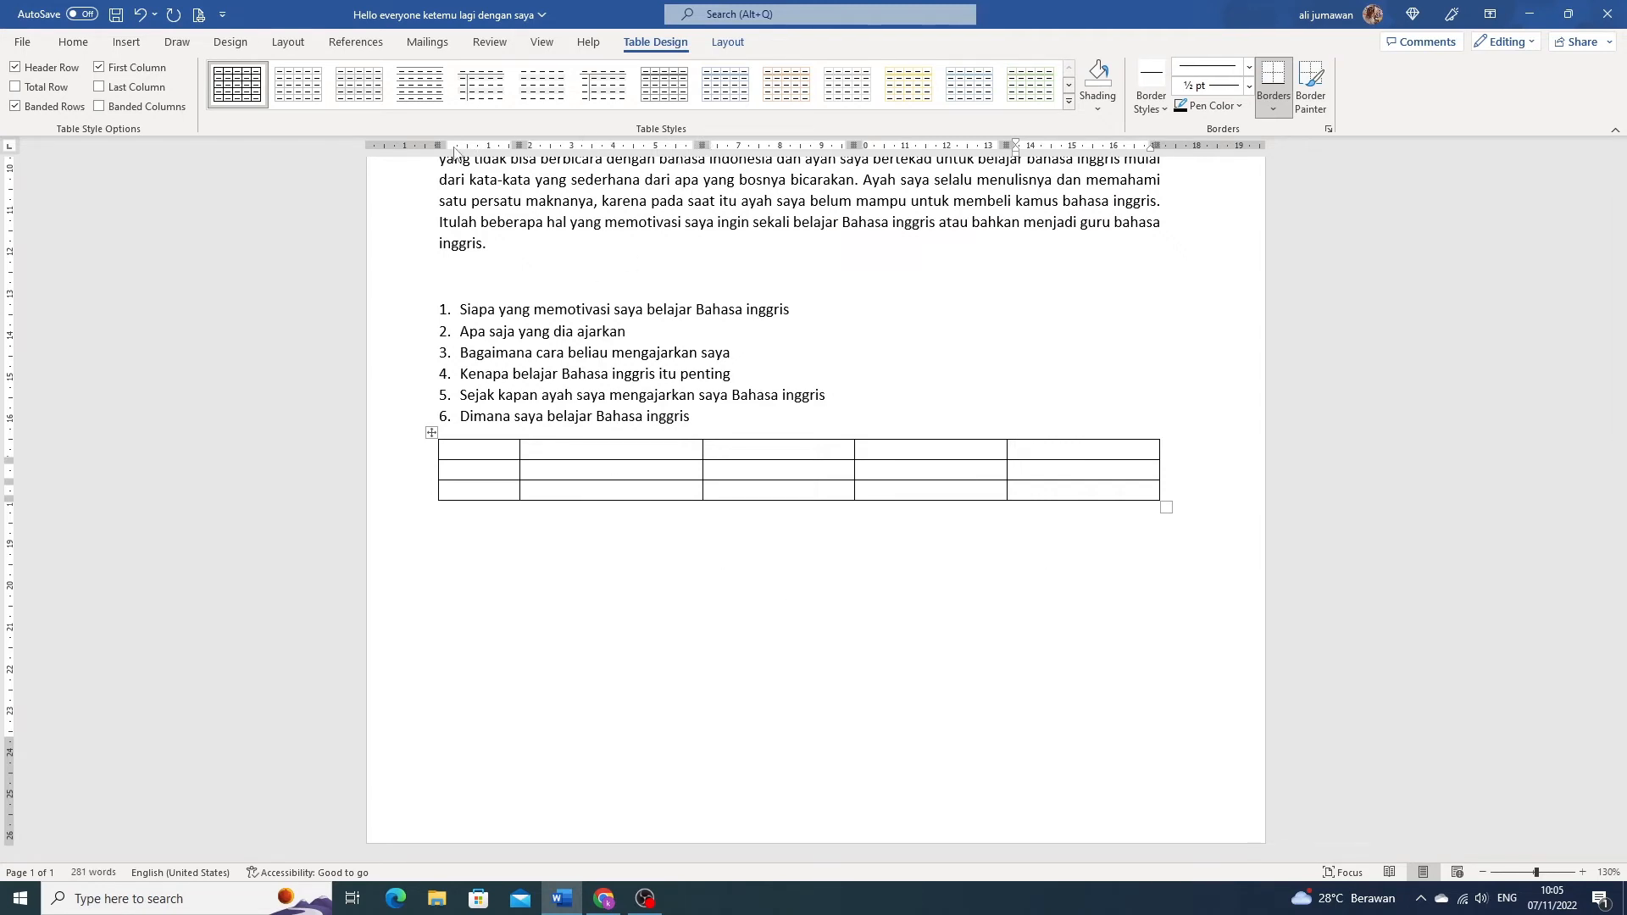
scroll(750, 364, "up", 8)
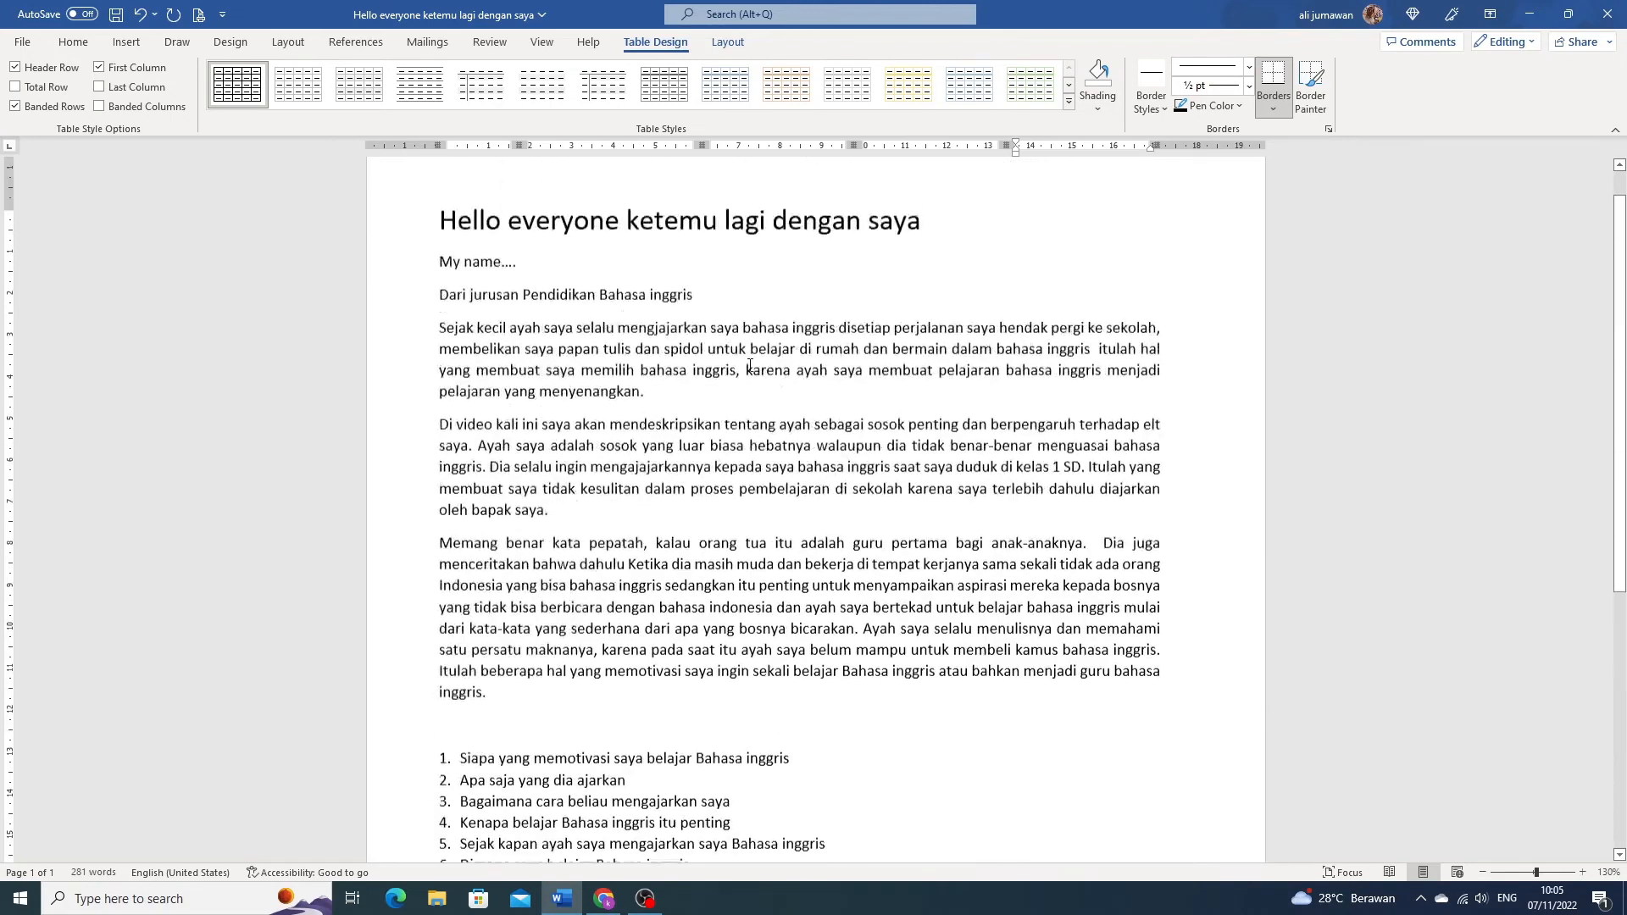
left_click(735, 279)
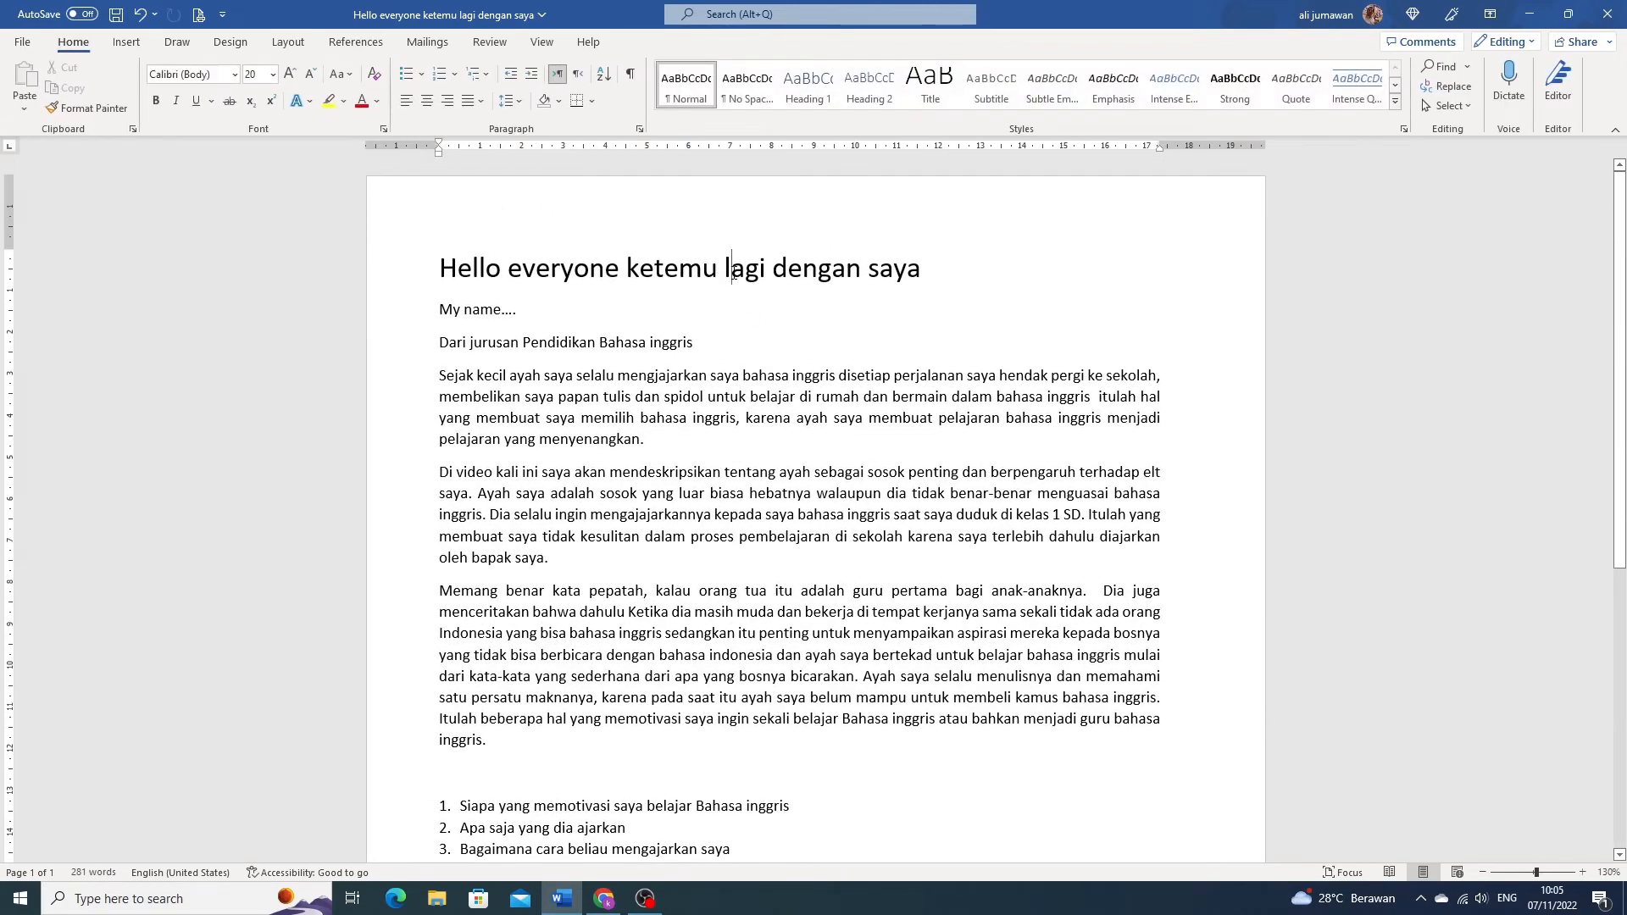
left_click(933, 268)
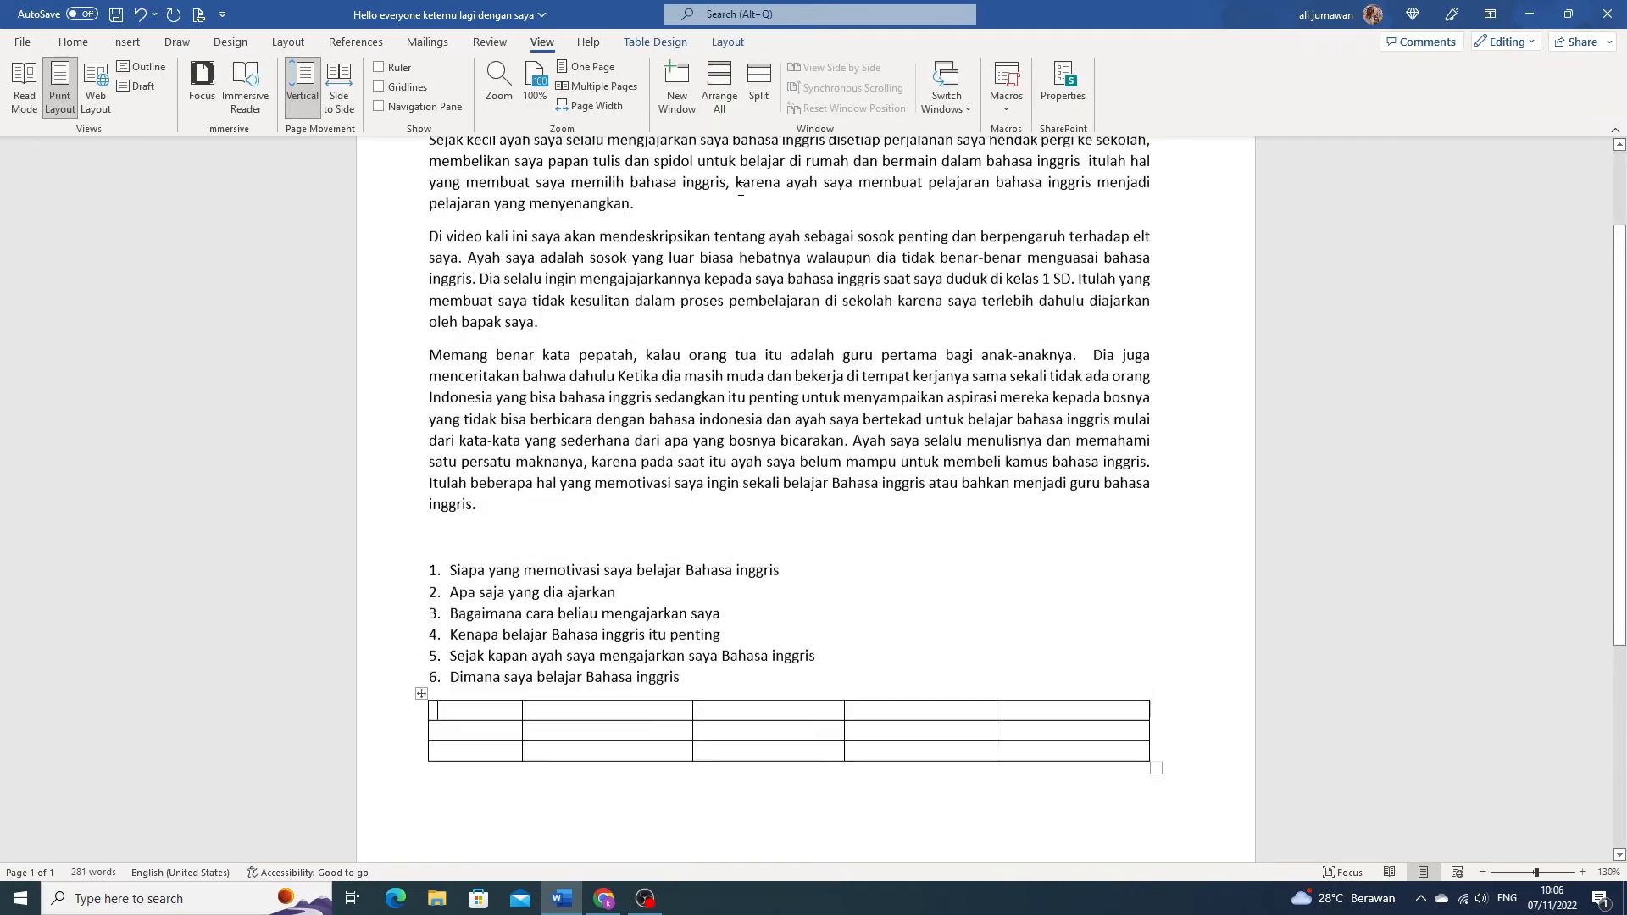
- Check the first body paragraph, the numbered list and the table for indent and column markers while the rulers are hidden
scroll(734, 189, "up", 3)
scroll(735, 188, "up", 1)
left_click(71, 44)
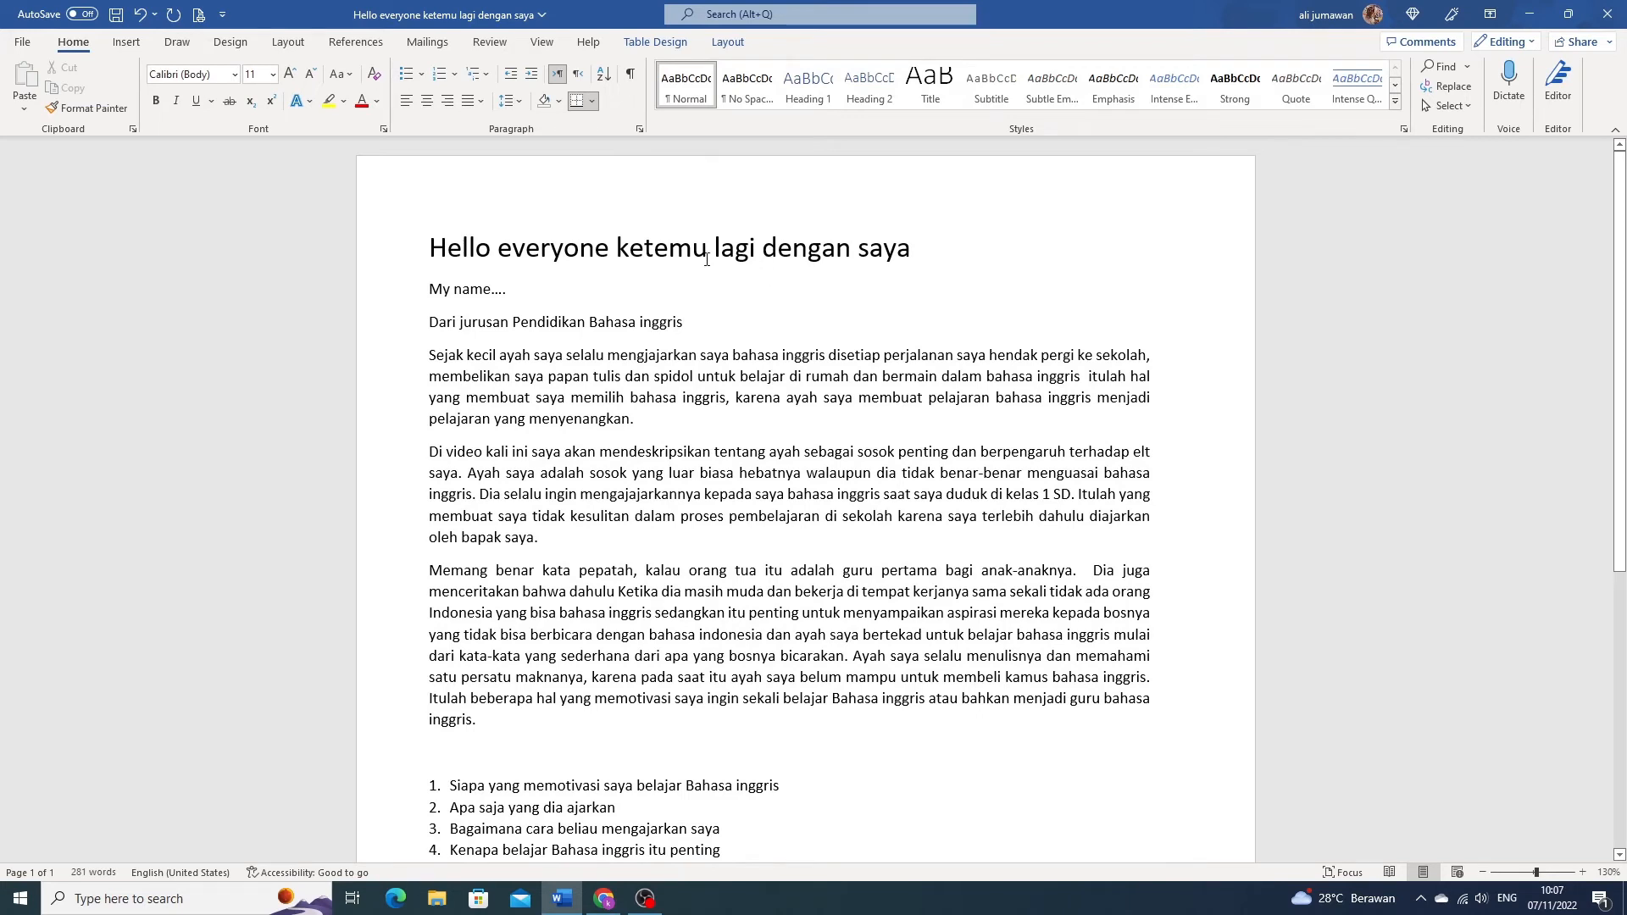
left_click_drag(466, 355, 691, 419)
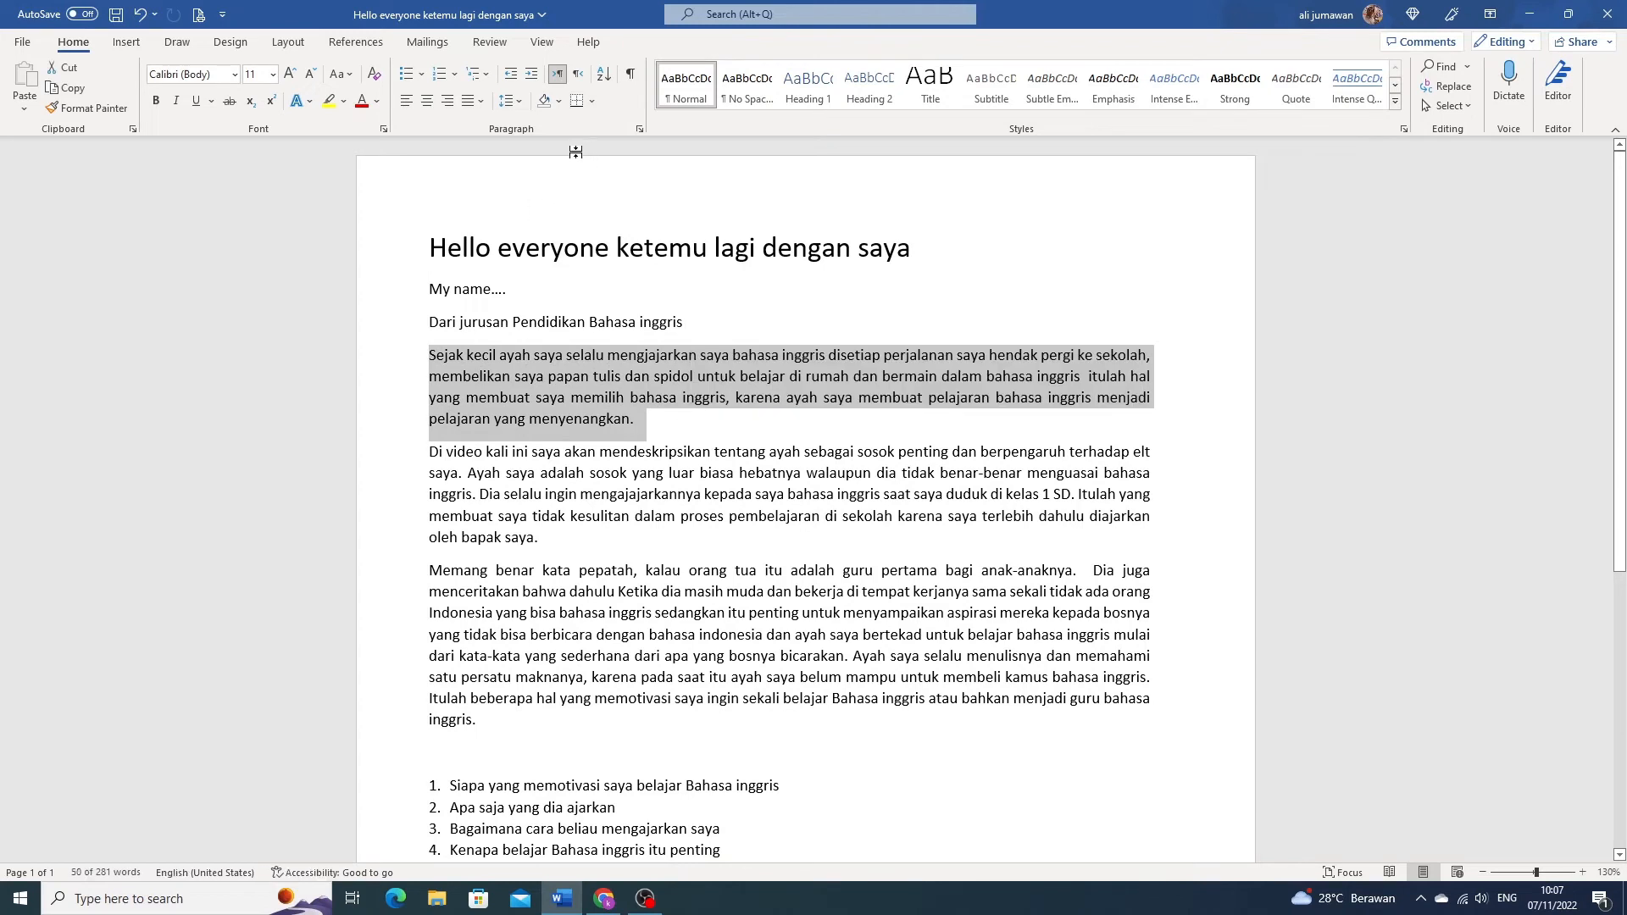
double_click(576, 450)
left_click(530, 451)
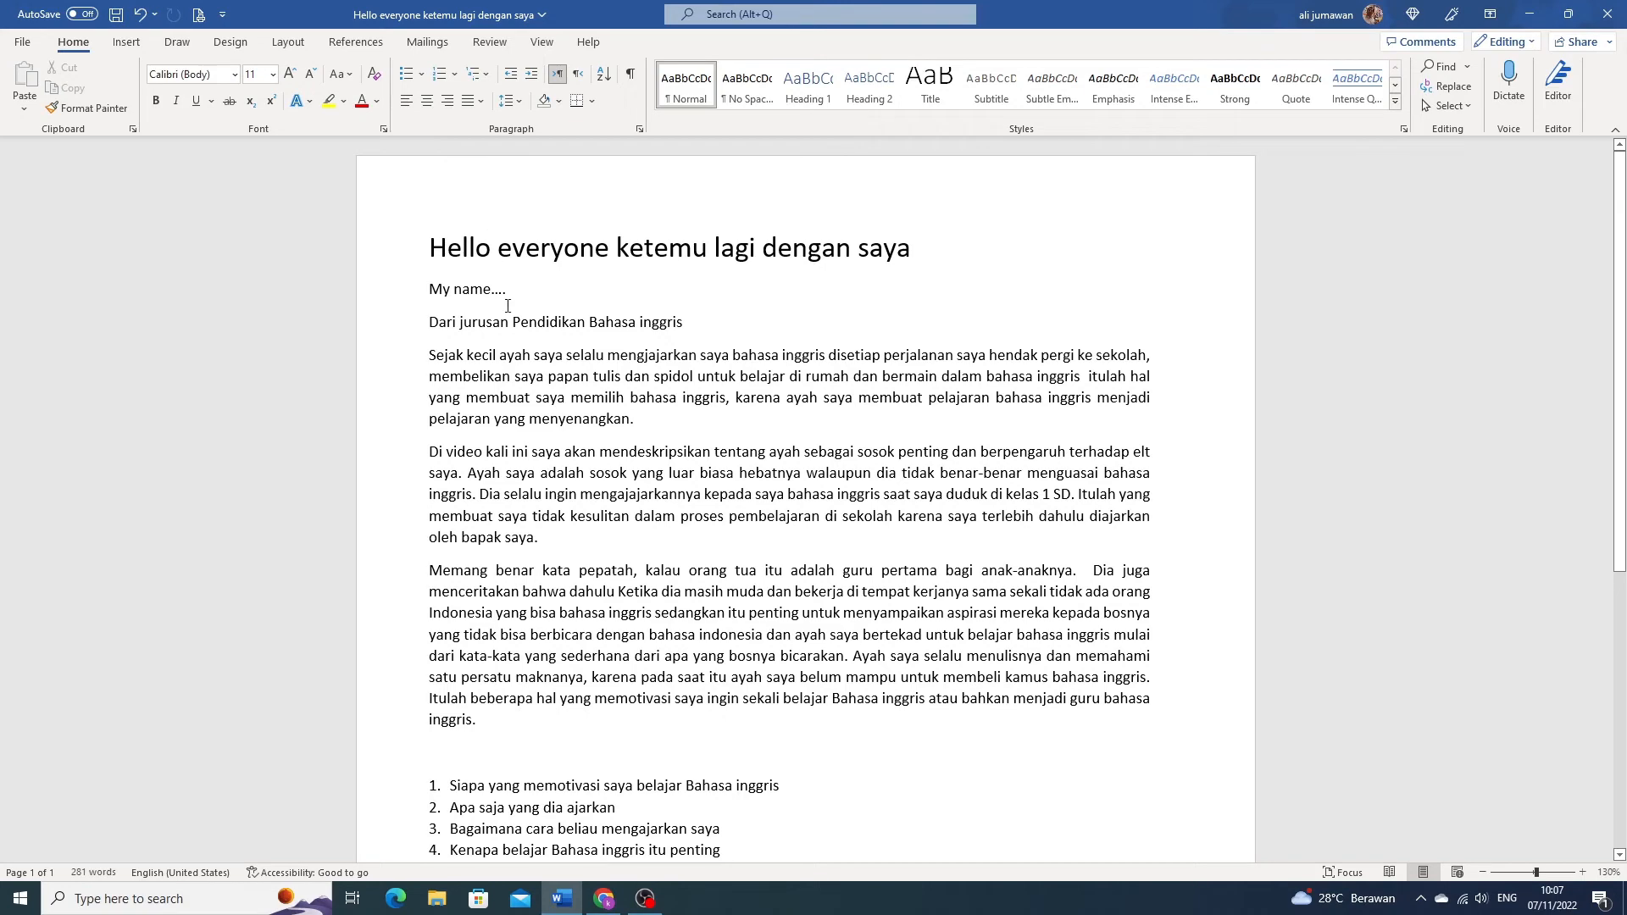
scroll(433, 352, "down", 3)
left_click_drag(451, 532, 532, 638)
left_click(455, 535)
left_click_drag(449, 534, 537, 596)
left_click(451, 533)
left_click_drag(451, 532, 532, 625)
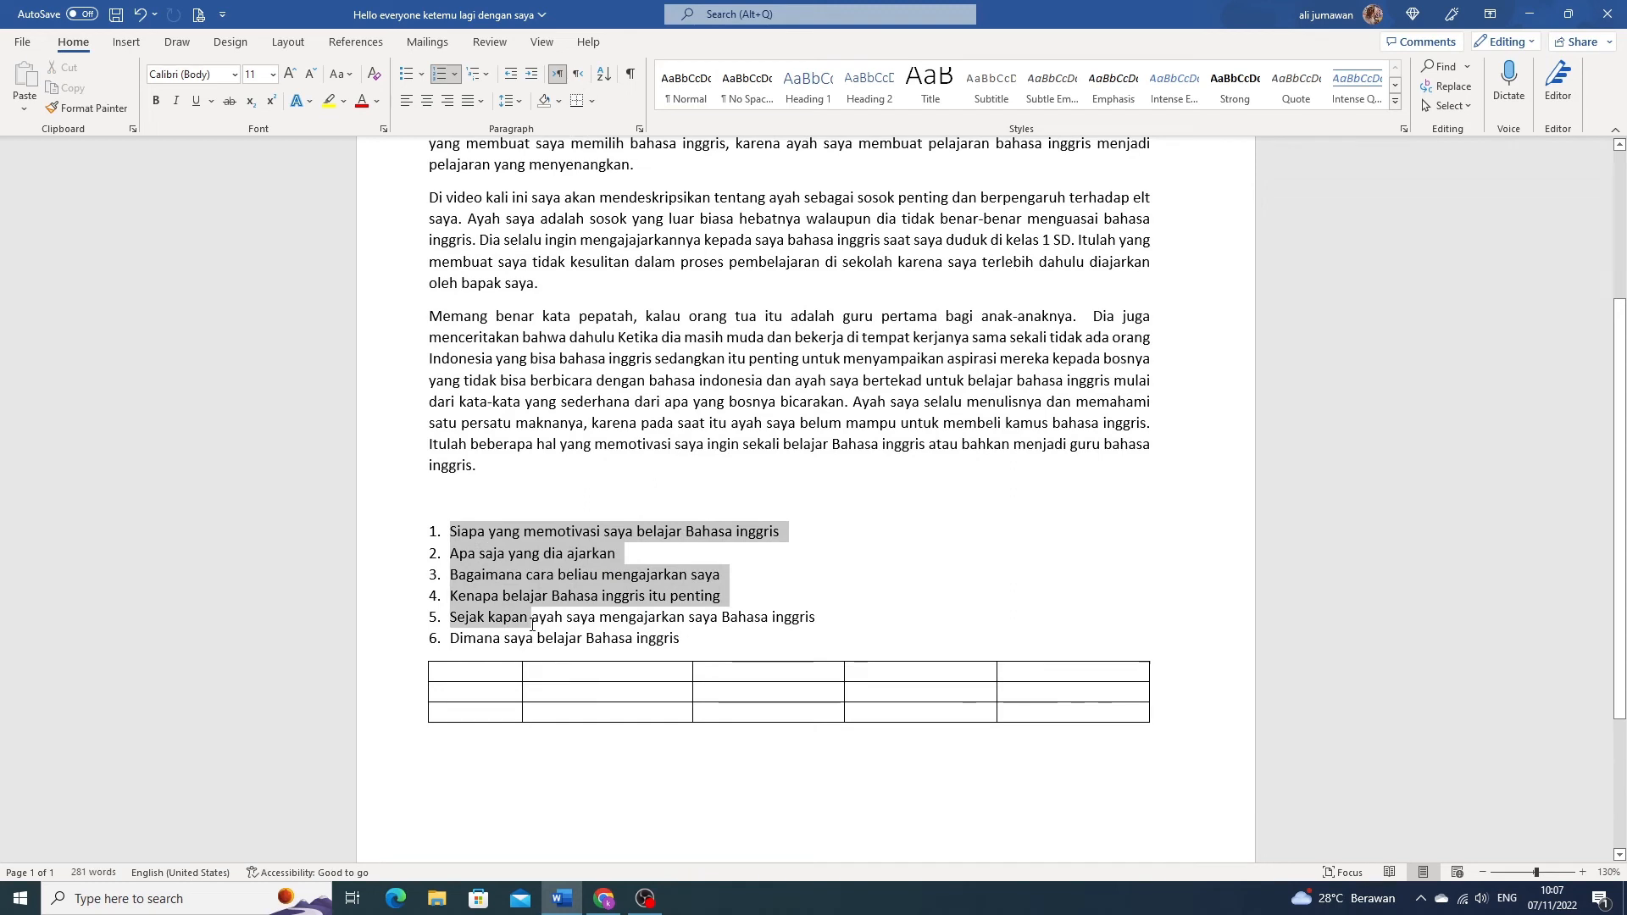
left_click(460, 553)
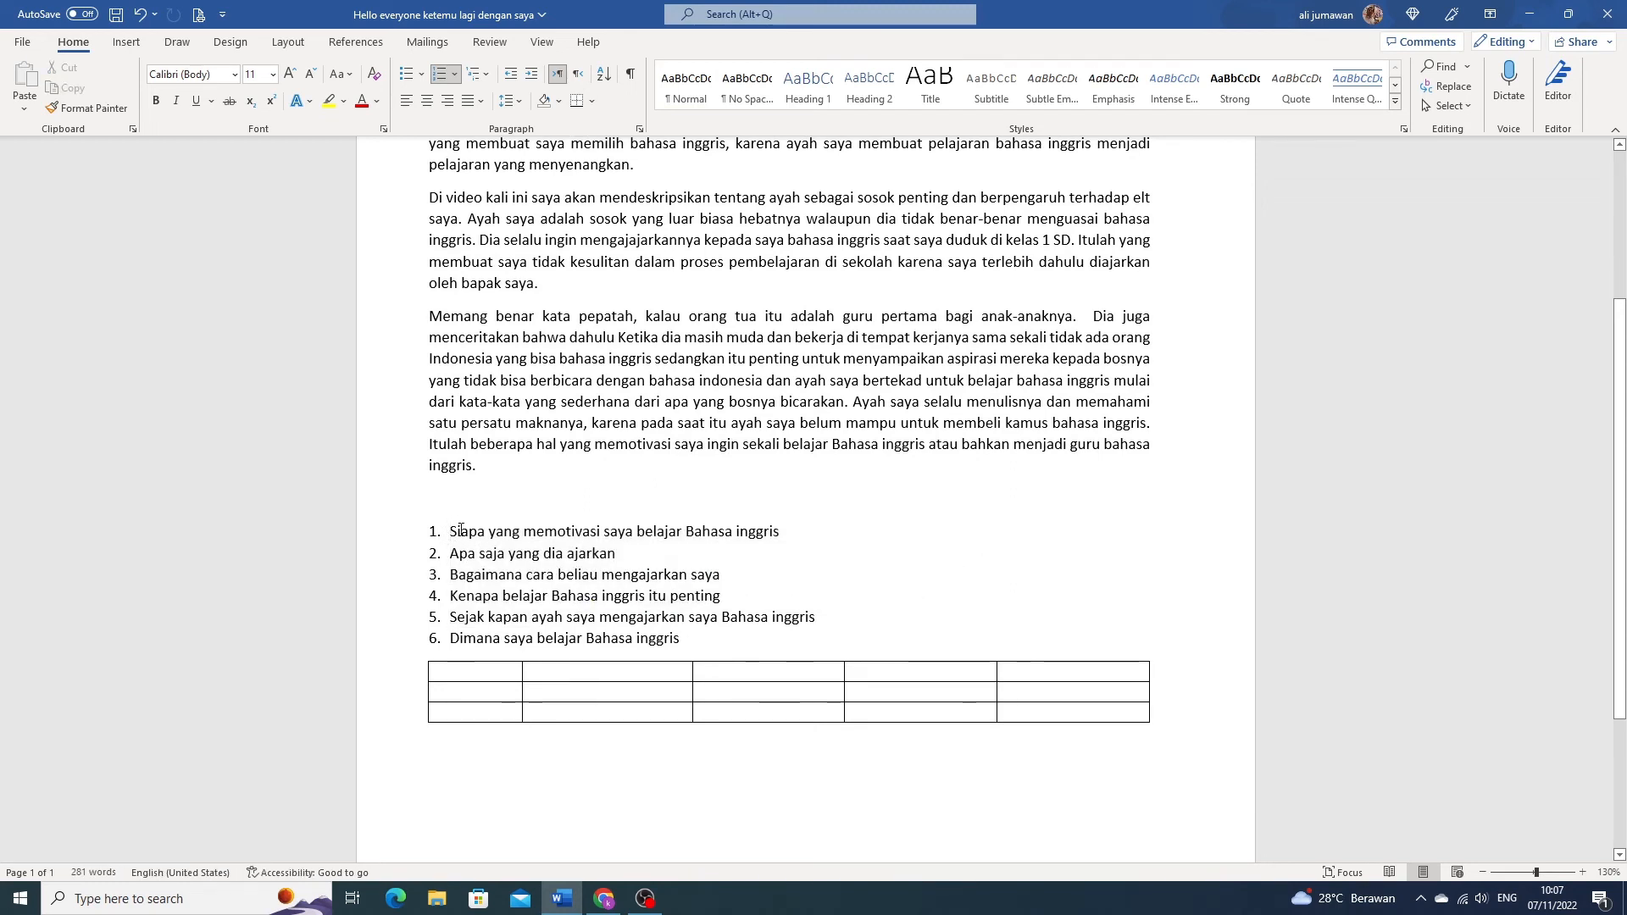
left_click(470, 673)
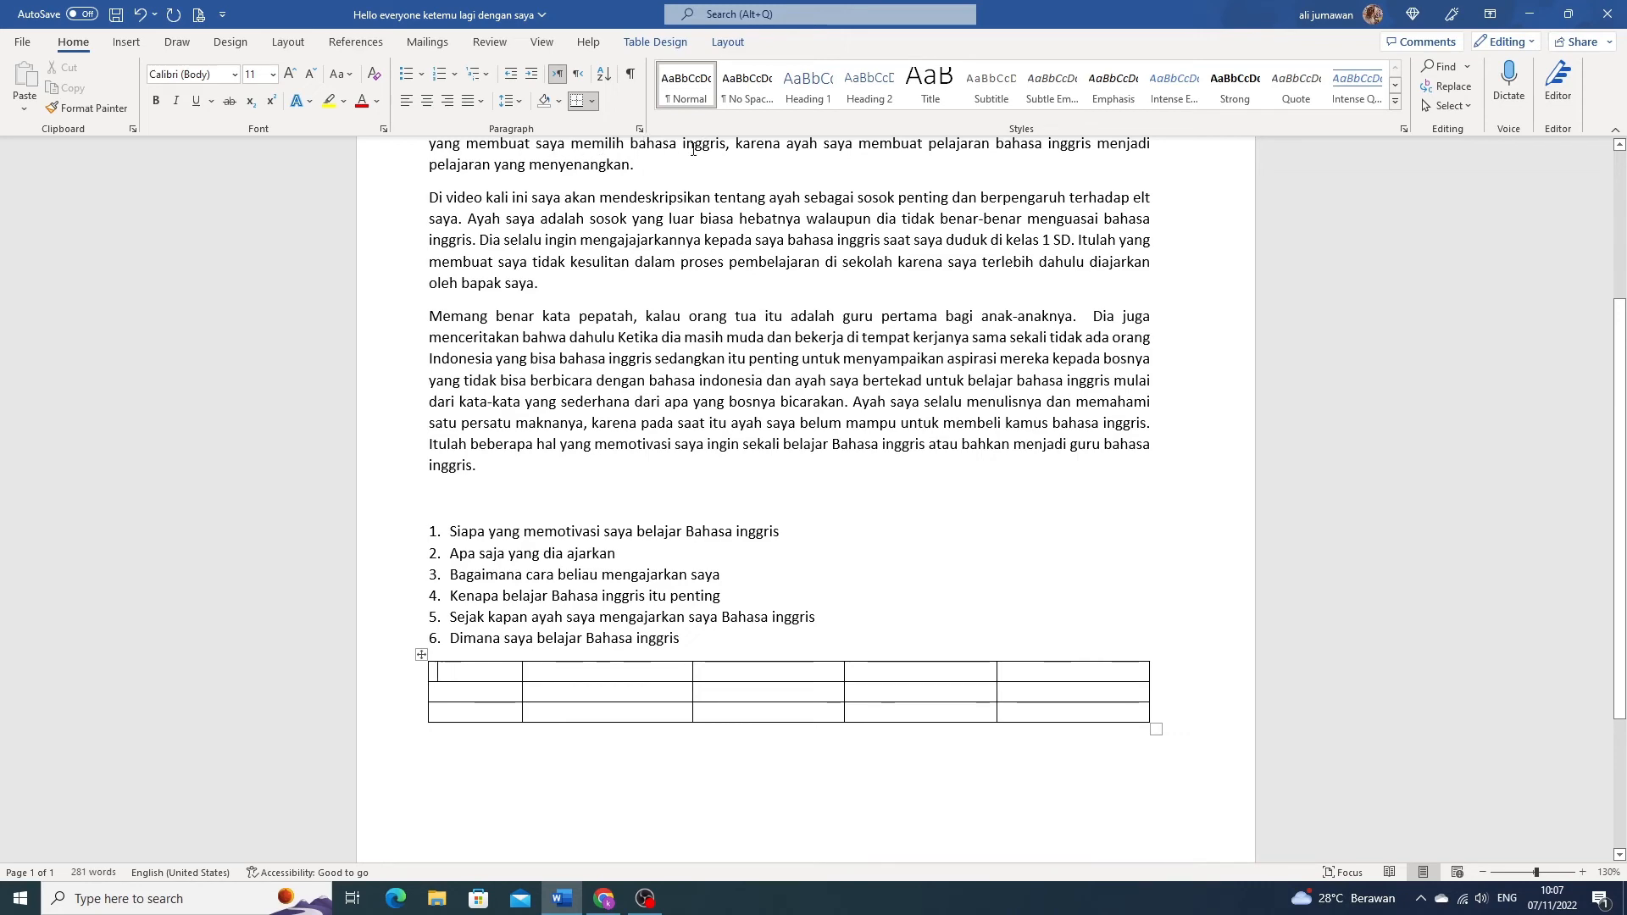
- Turn on the display of the rulers around the document page
scroll(659, 220, "up", 4)
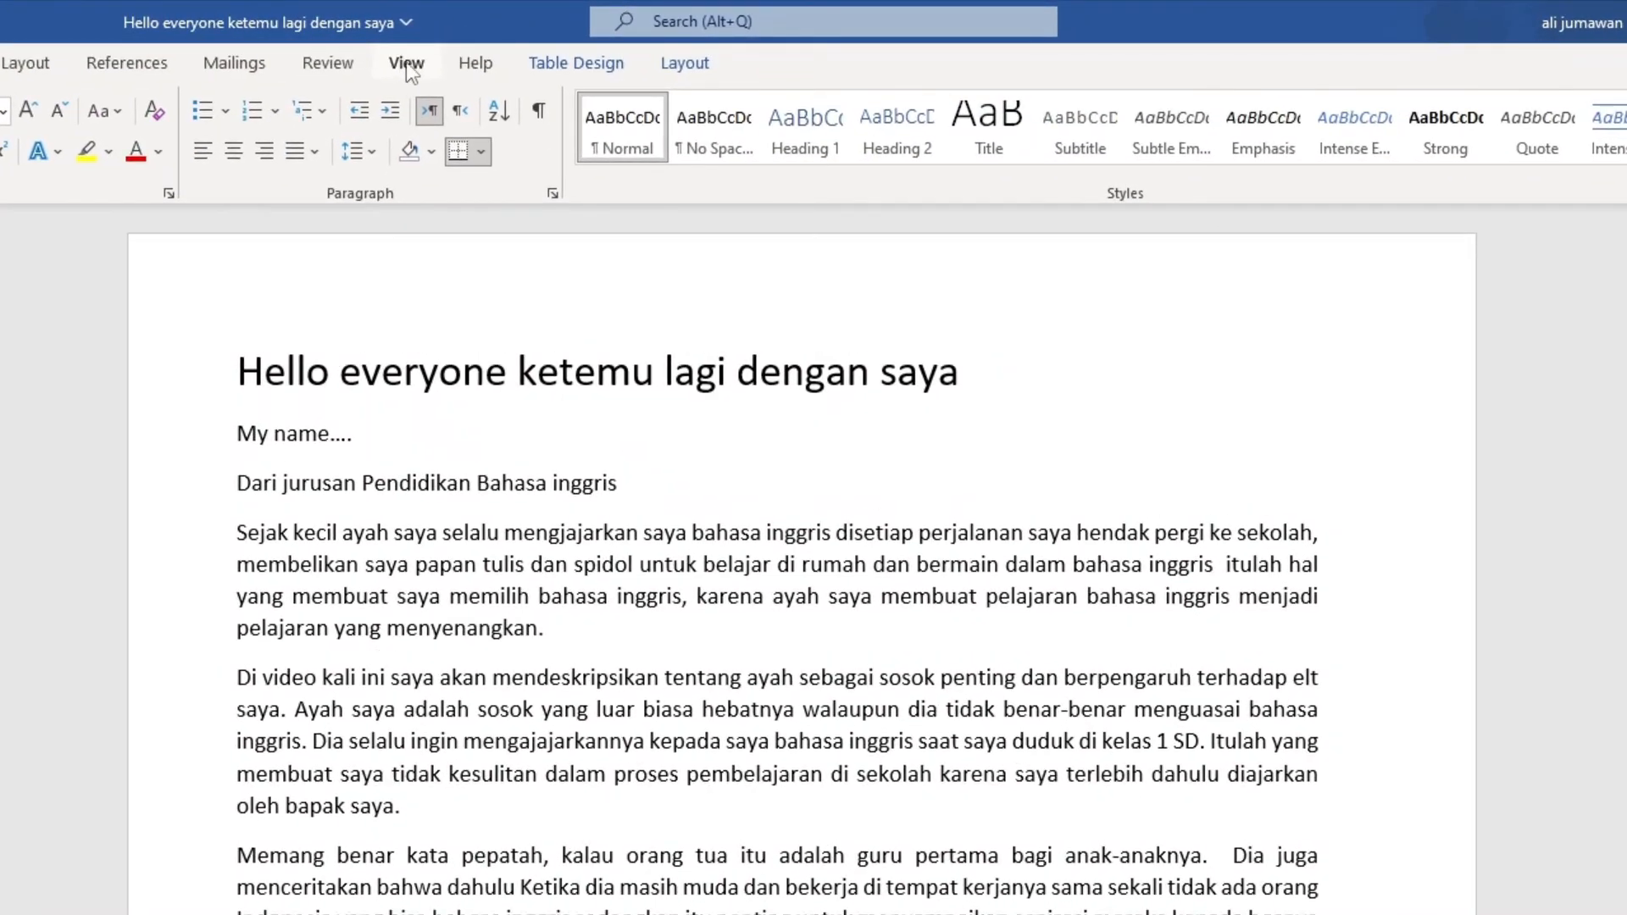
left_click(406, 65)
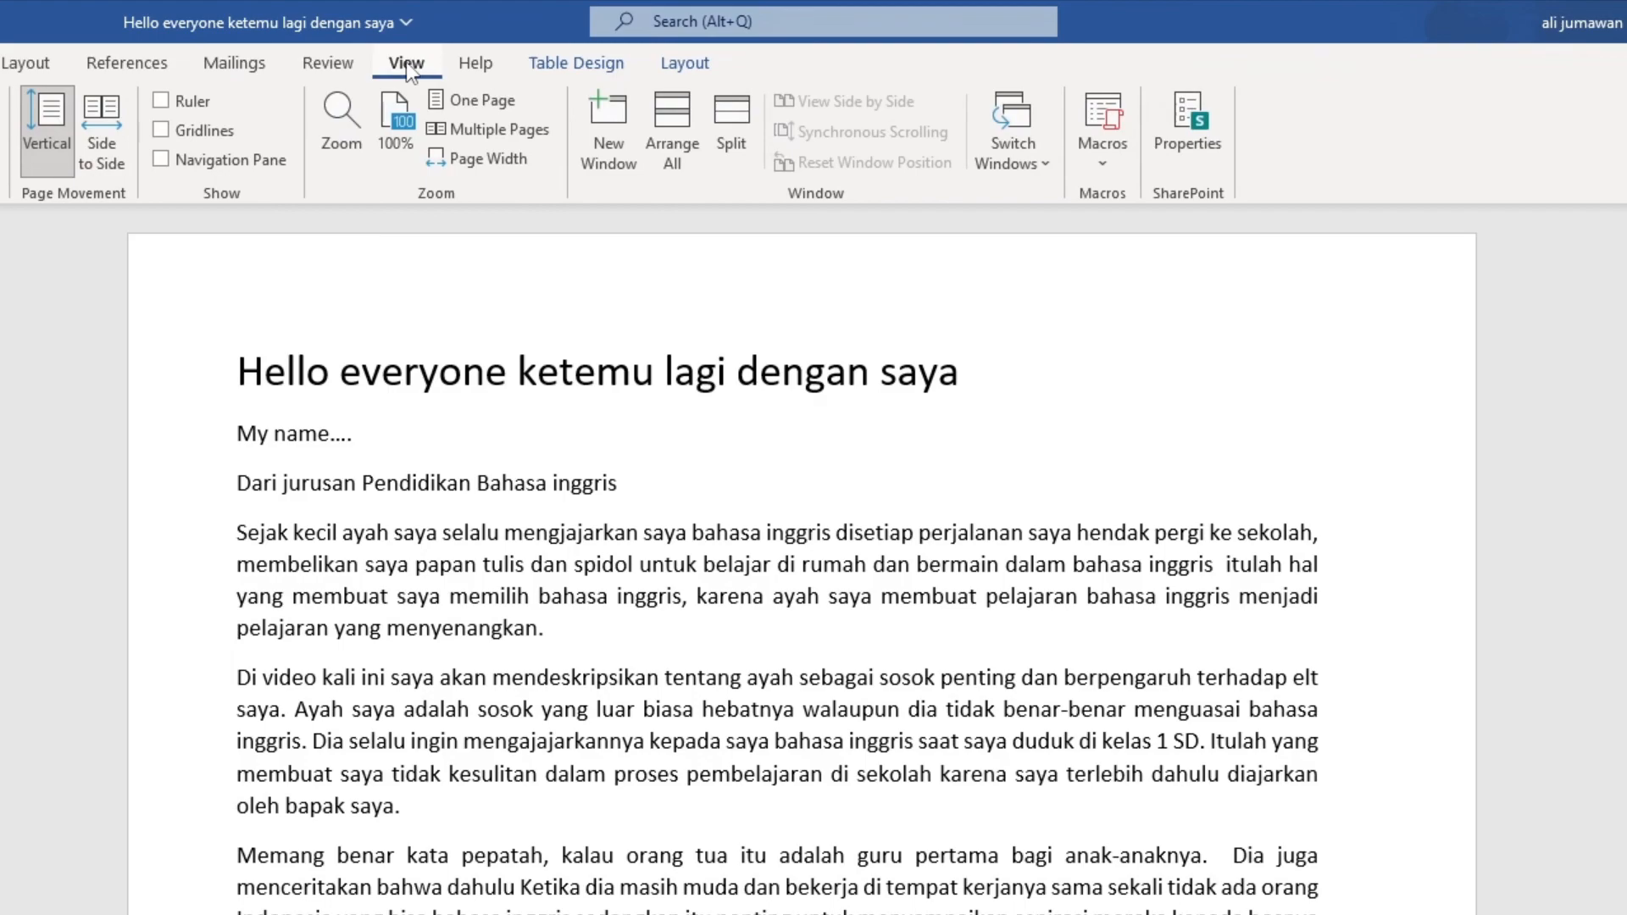
left_click(160, 100)
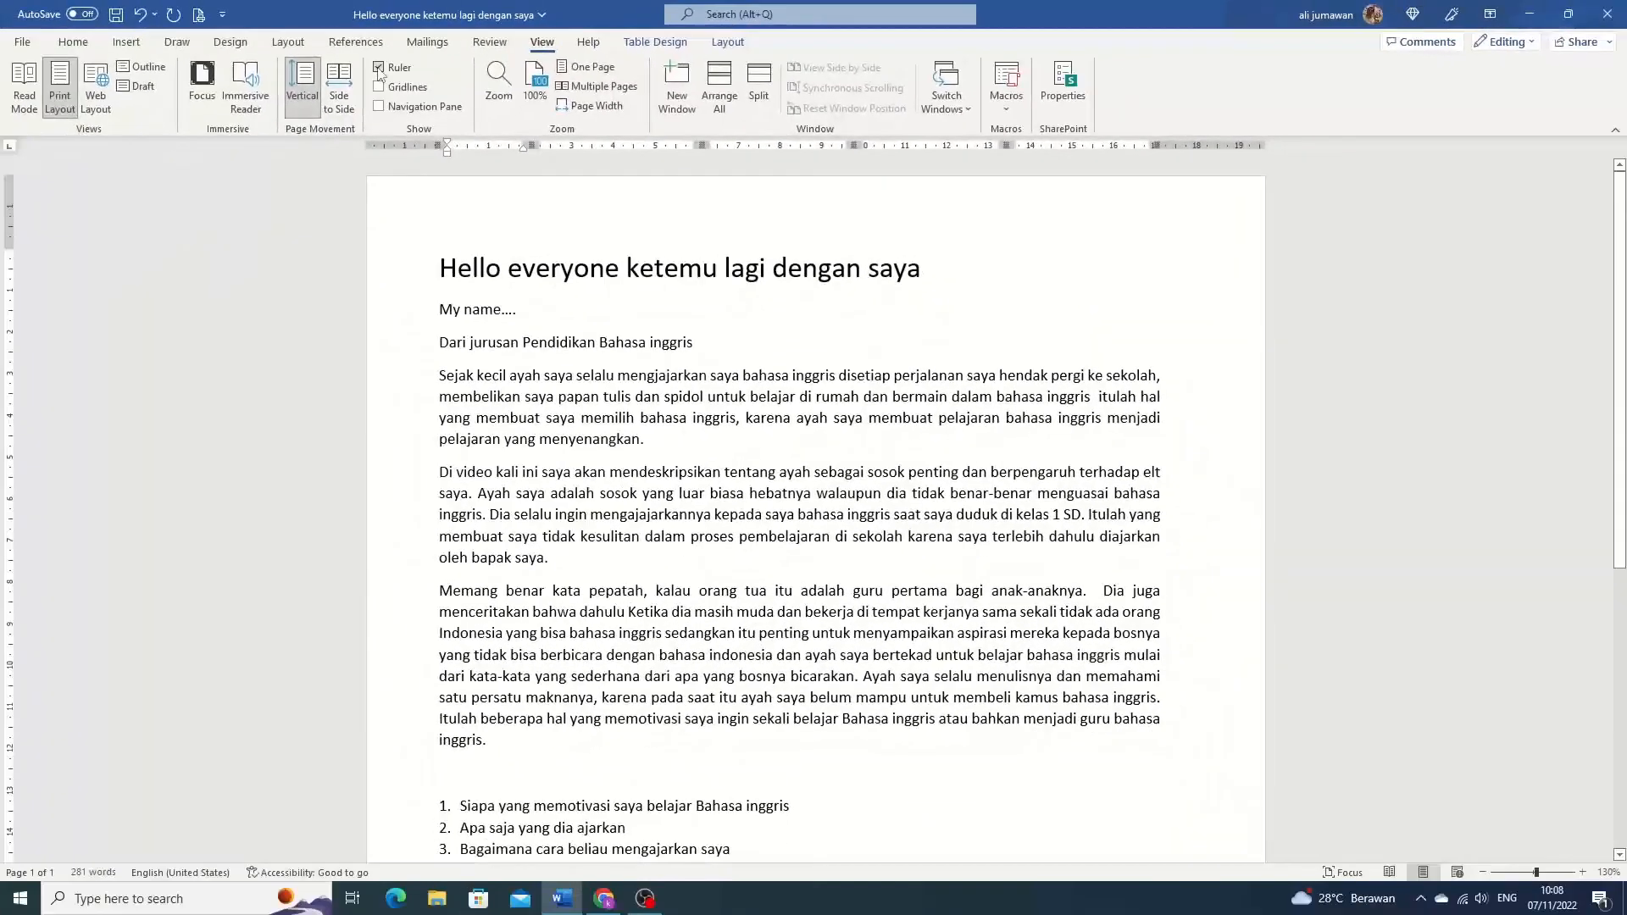
- Set a first-line indent of about 1.25 cm on the paragraph beginning "Sejak kecil ayah saya"
left_click(443, 269)
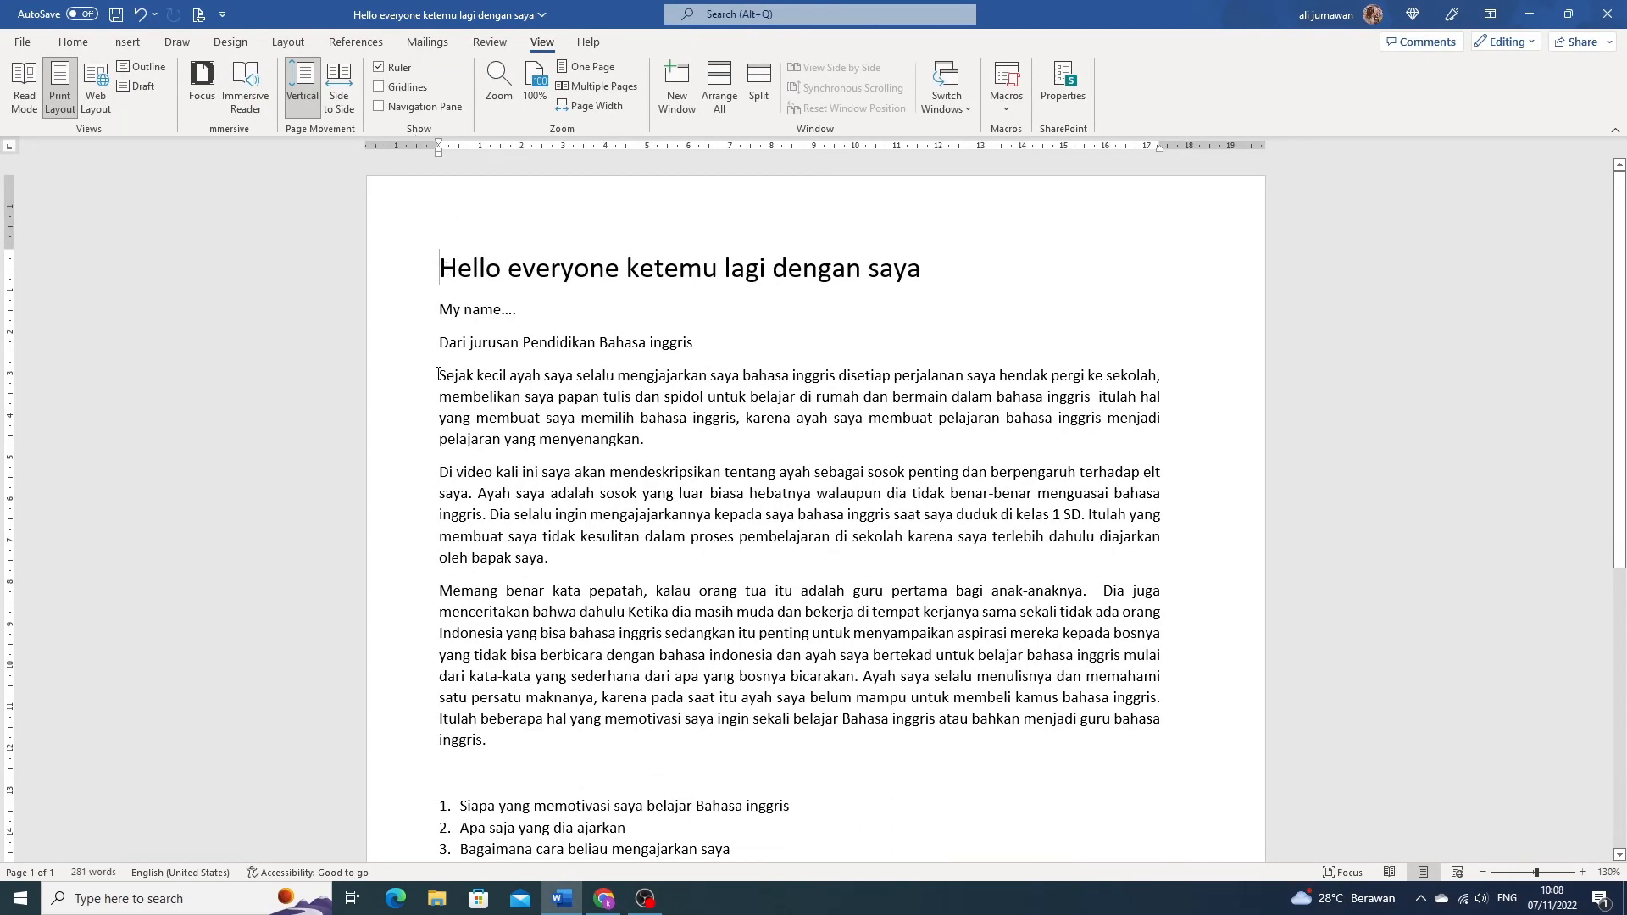
left_click_drag(439, 374, 653, 453)
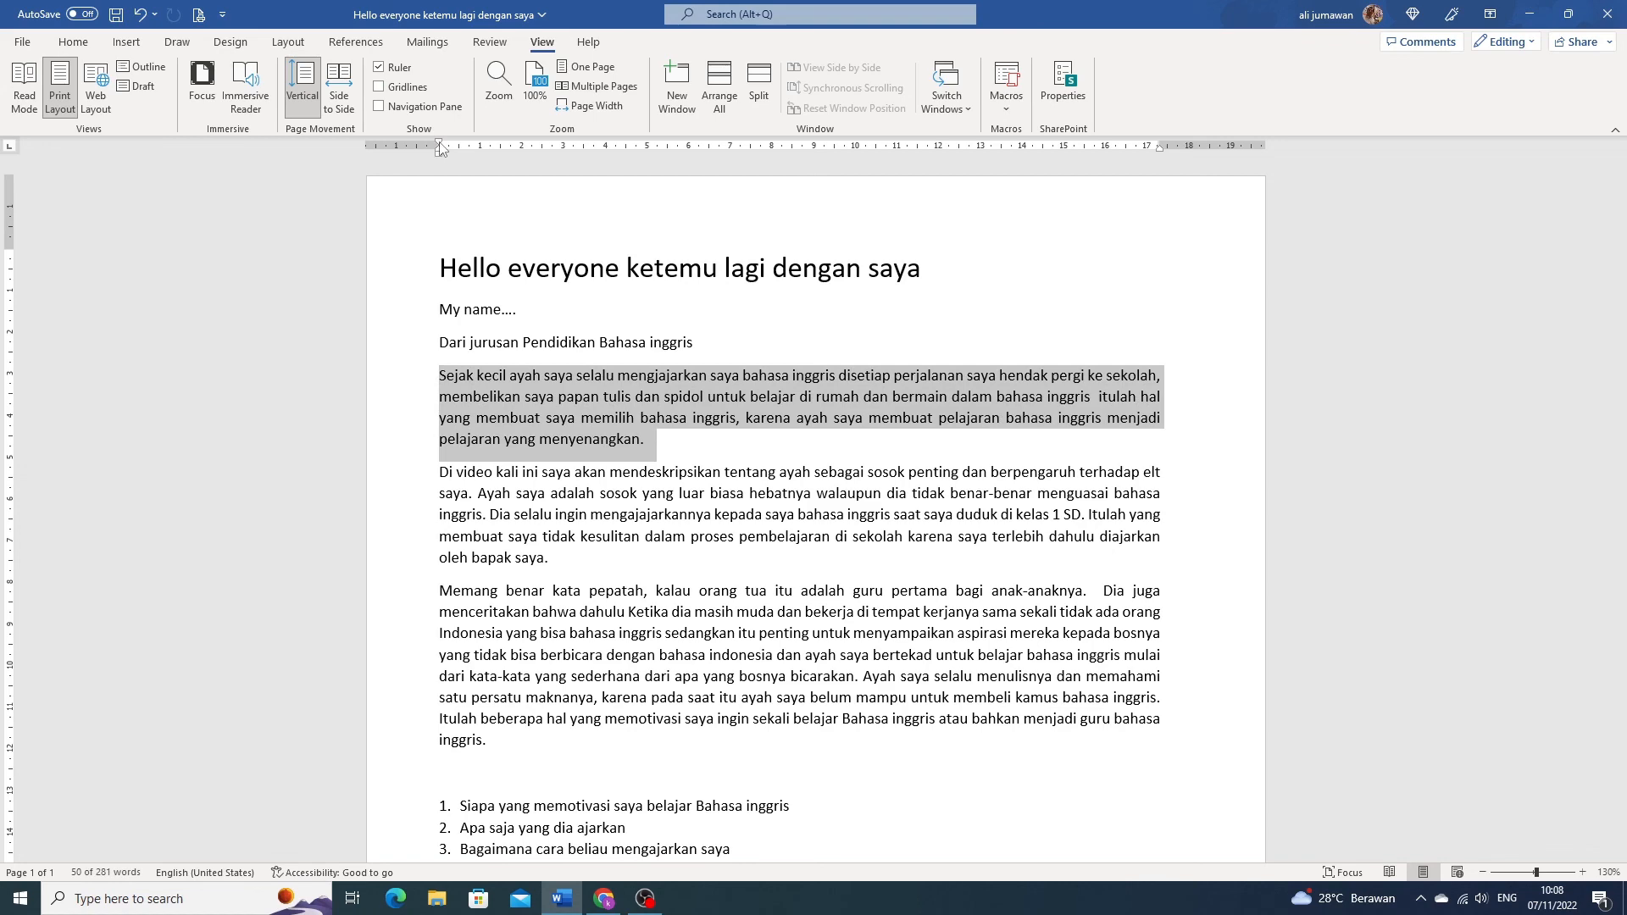
mouse_move(441, 154)
left_mouse_down()
mouse_move(632, 149)
mouse_move(439, 156)
left_mouse_up()
left_click(655, 405)
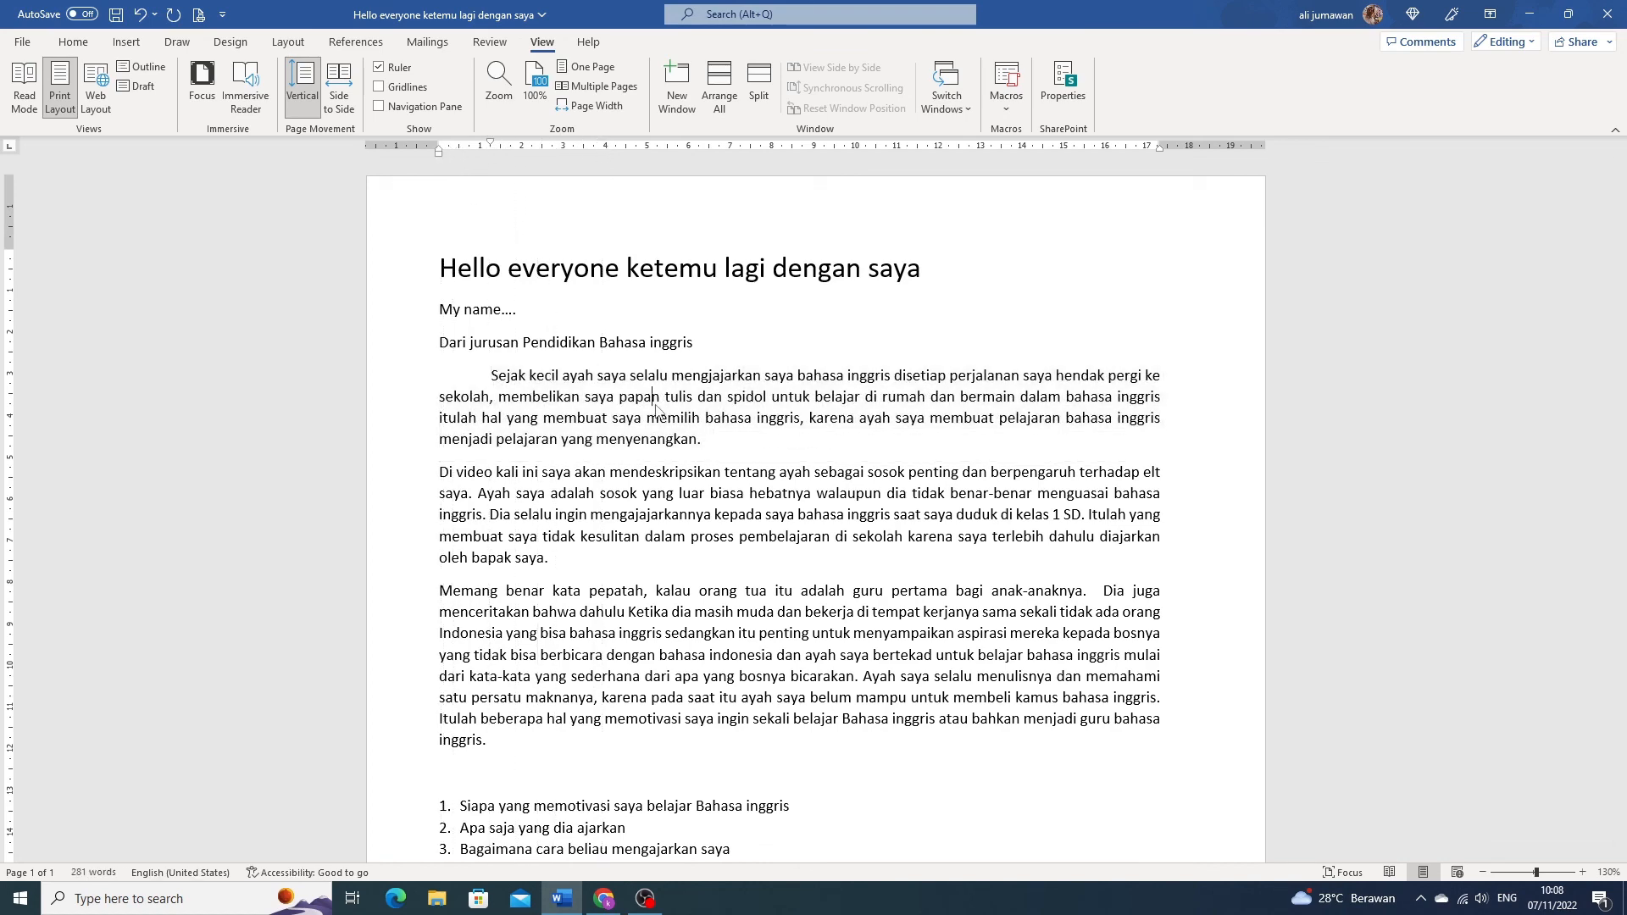